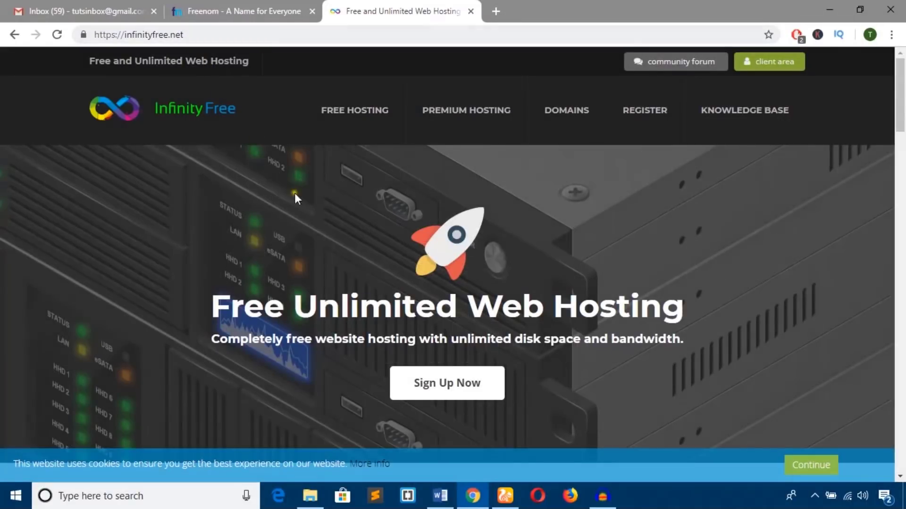
Check the hosting notes document, then hide it to return to Chrome
click(441, 495)
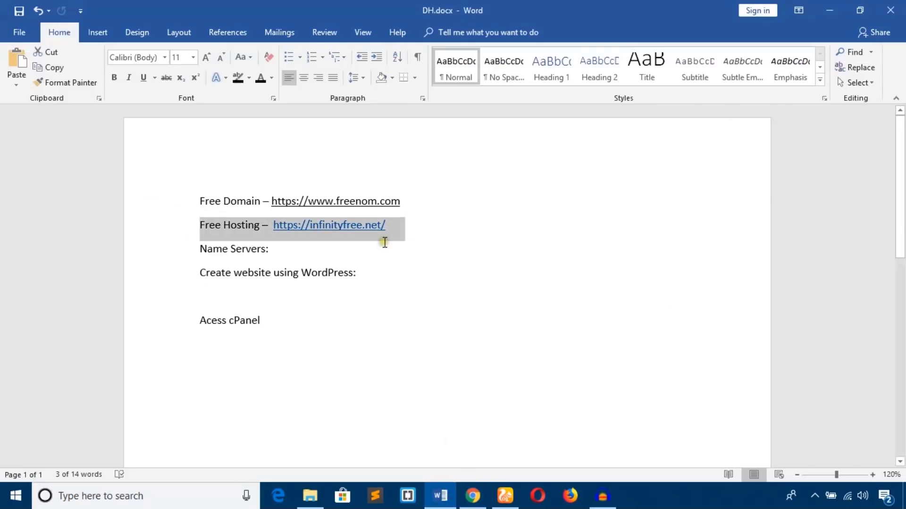
click(401, 288)
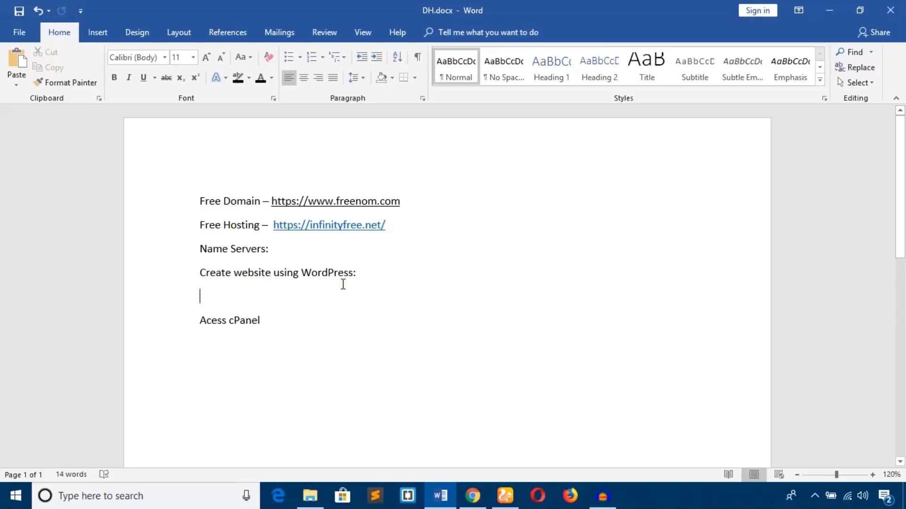
click(829, 11)
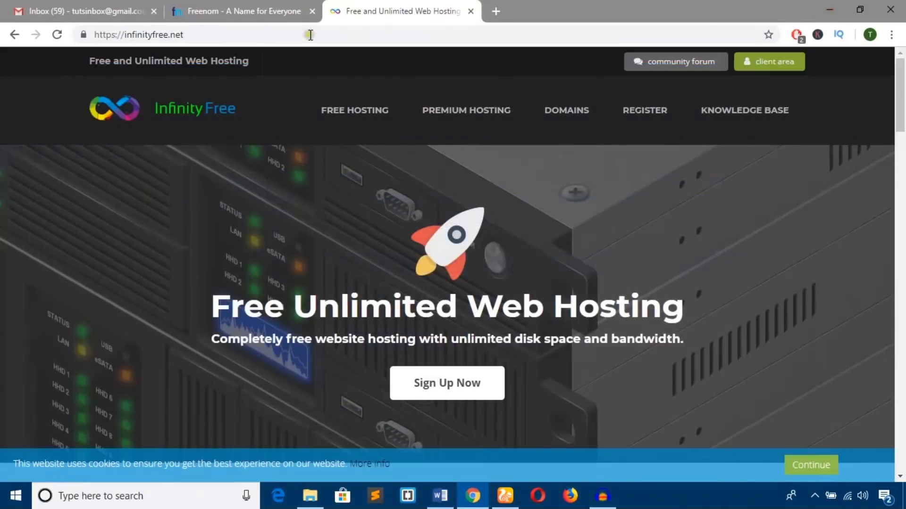
Search Freenom for 'brimitechi' and scroll through the domain availability results
key(ctrl+shift+Tab)
click(380, 188)
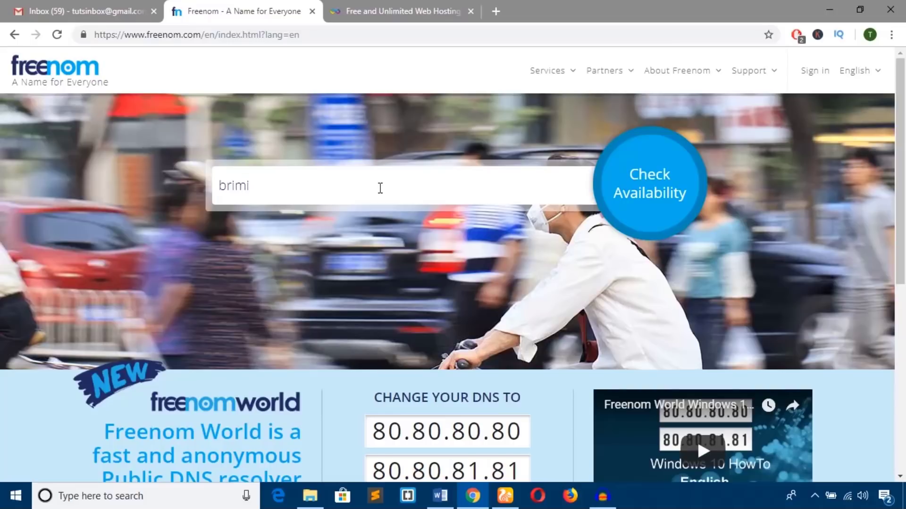
text(brimitechi)
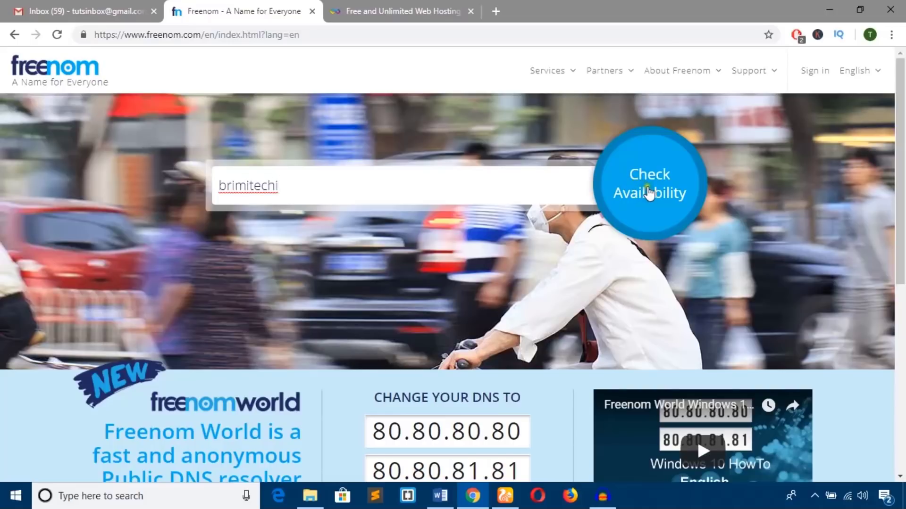
click(649, 192)
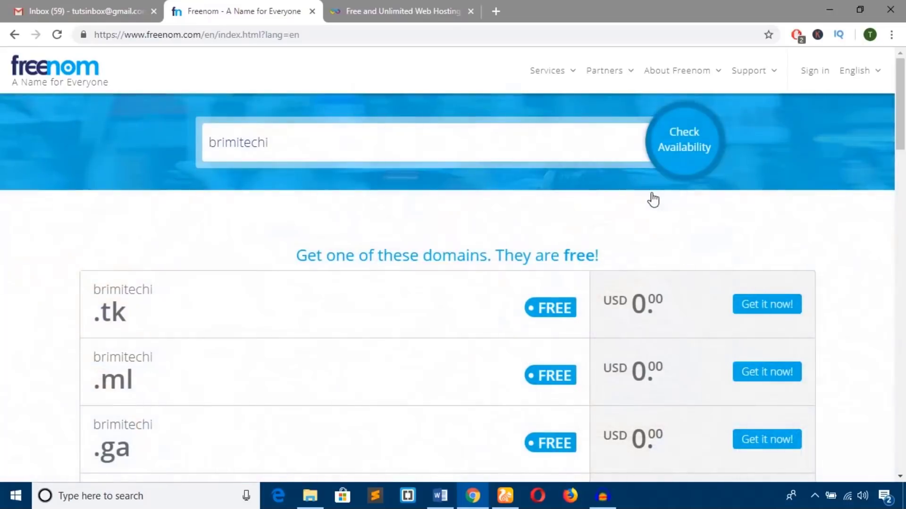
scroll(651, 197, down, 1)
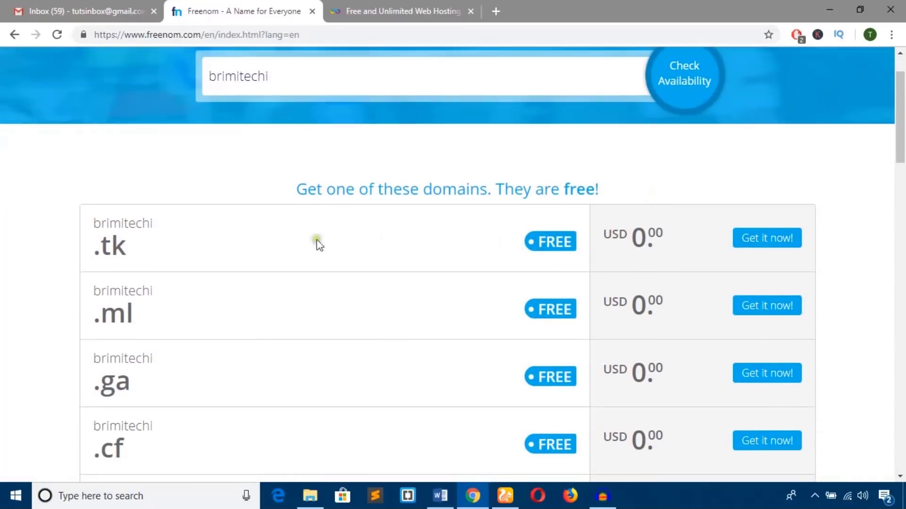
scroll(152, 287, down, 3)
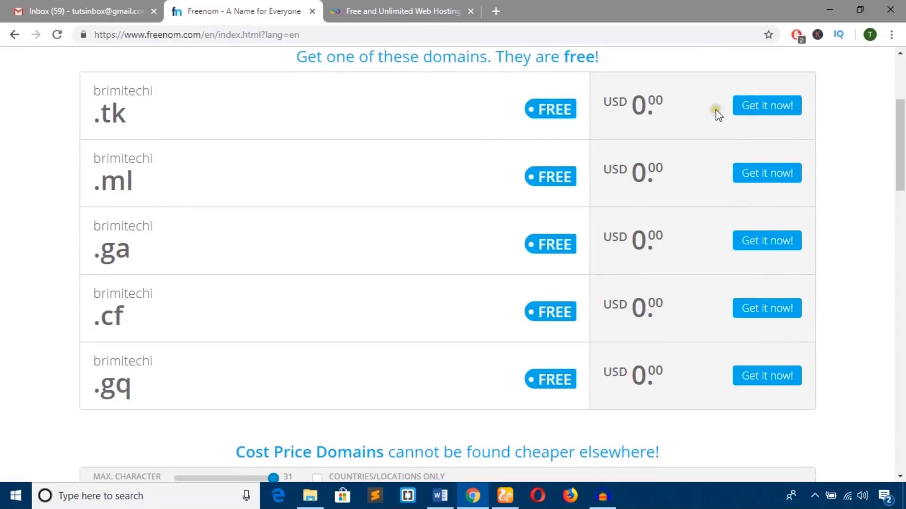
Add brimitechi.ml to the cart, go to checkout, and choose the 12 Months @ FREE period
click(768, 175)
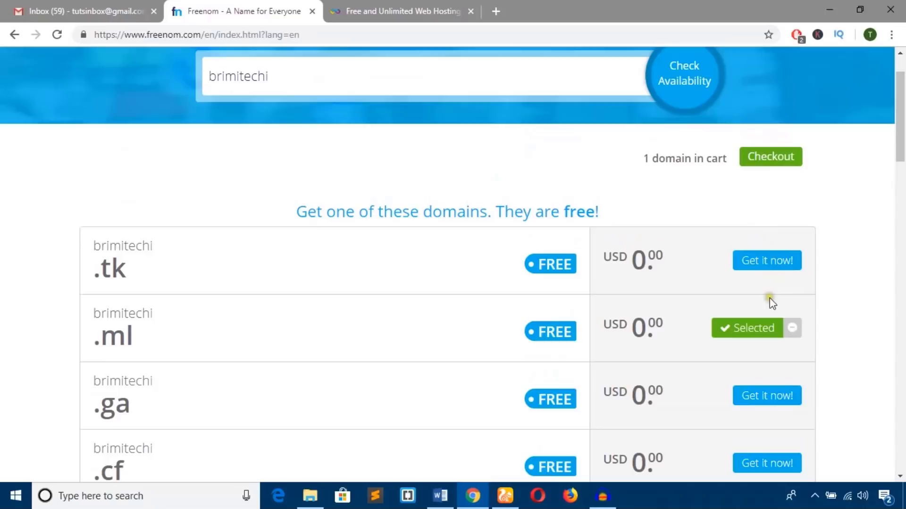
click(769, 160)
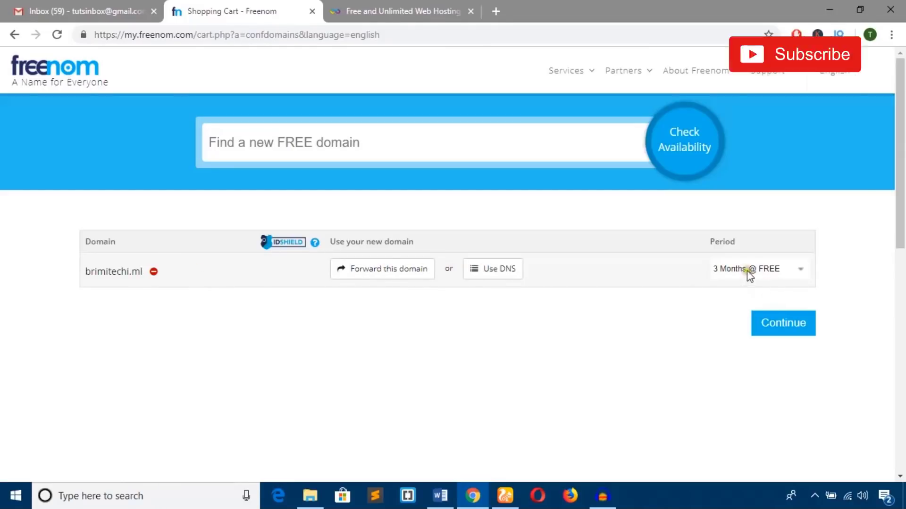
click(794, 276)
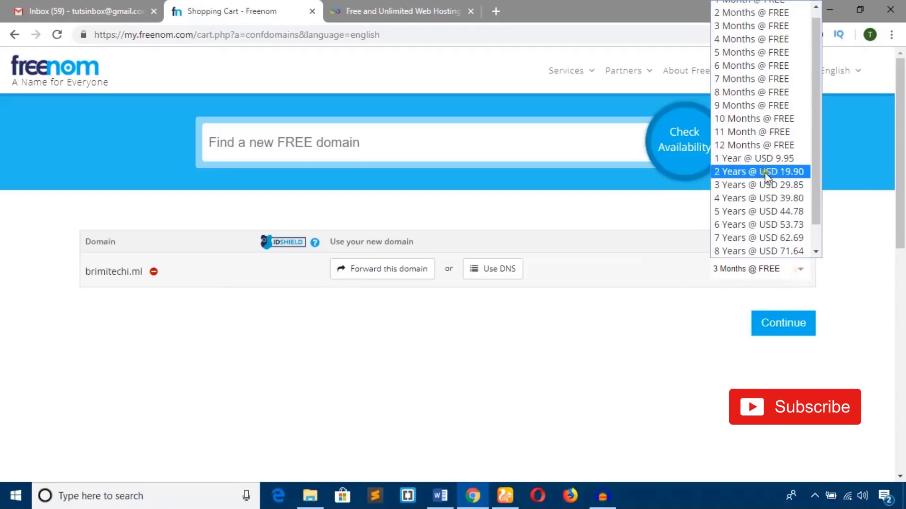
click(758, 145)
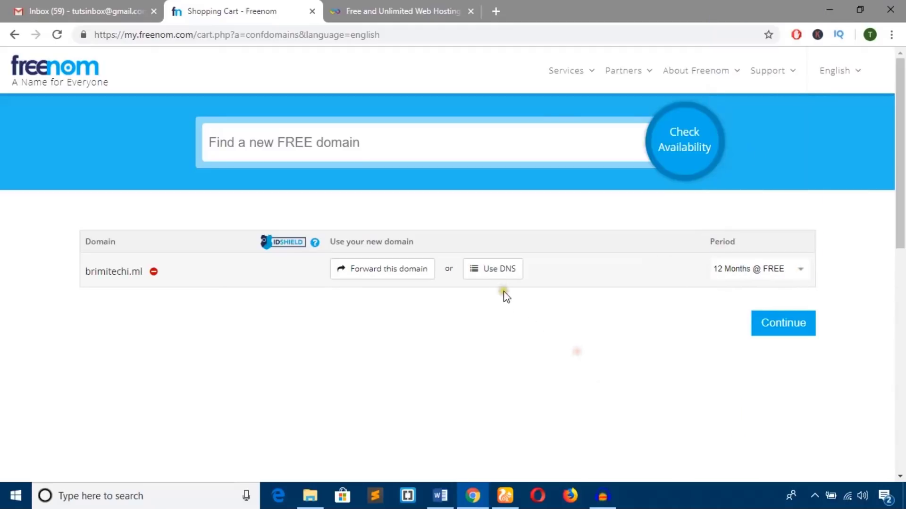
click(446, 9)
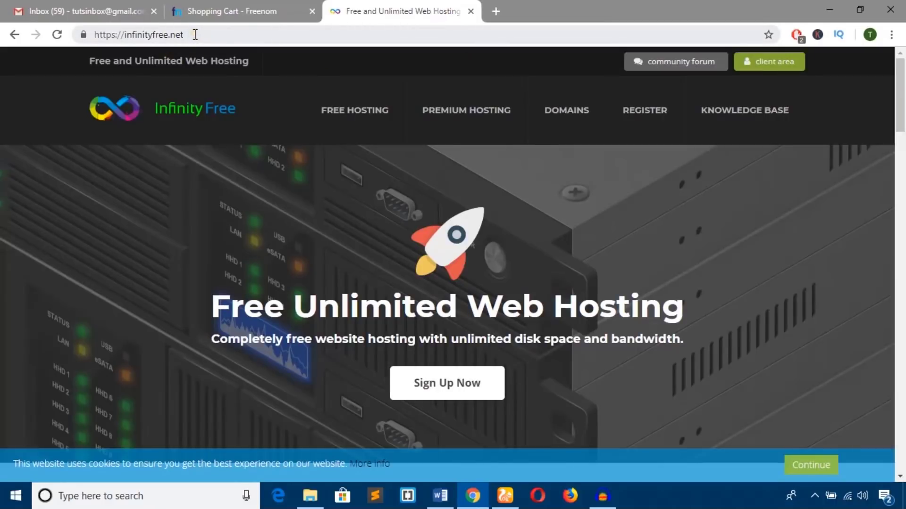
click(227, 17)
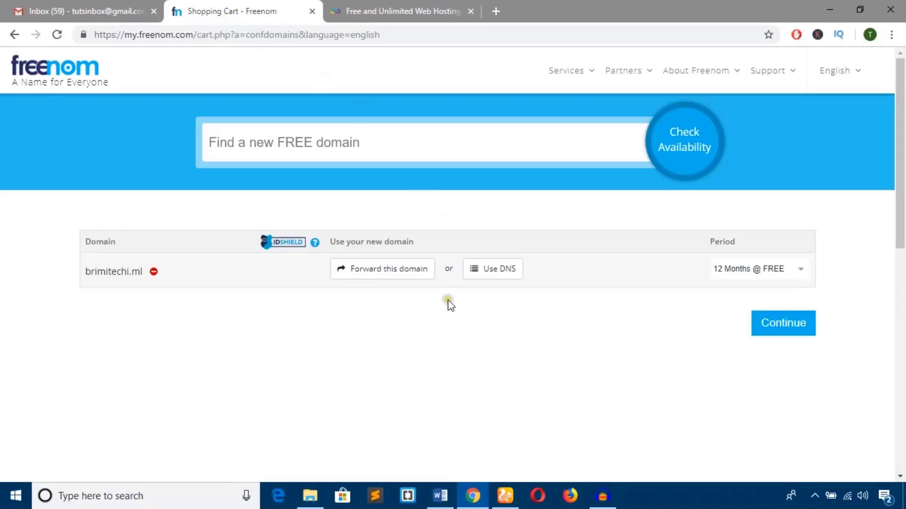
Open Use DNS for brimitechi.ml and choose the Use your own DNS option
click(492, 276)
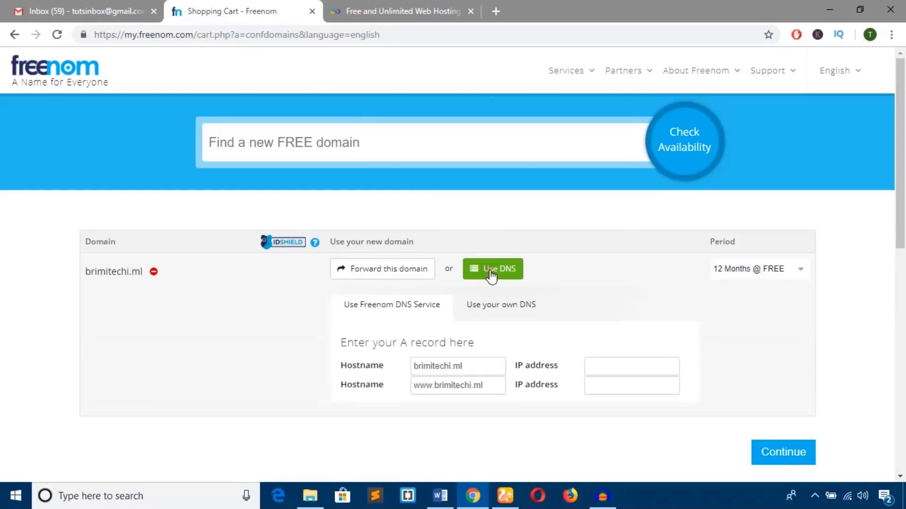
click(503, 307)
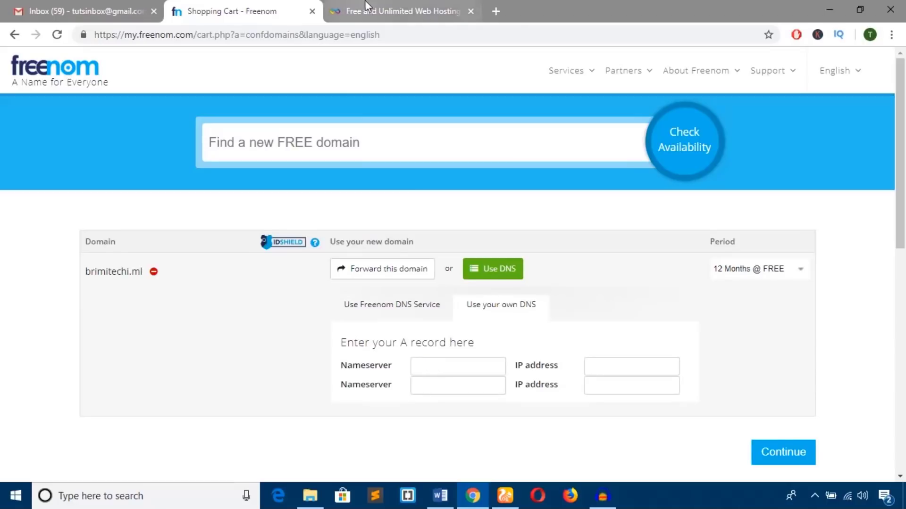
click(416, 12)
click(225, 11)
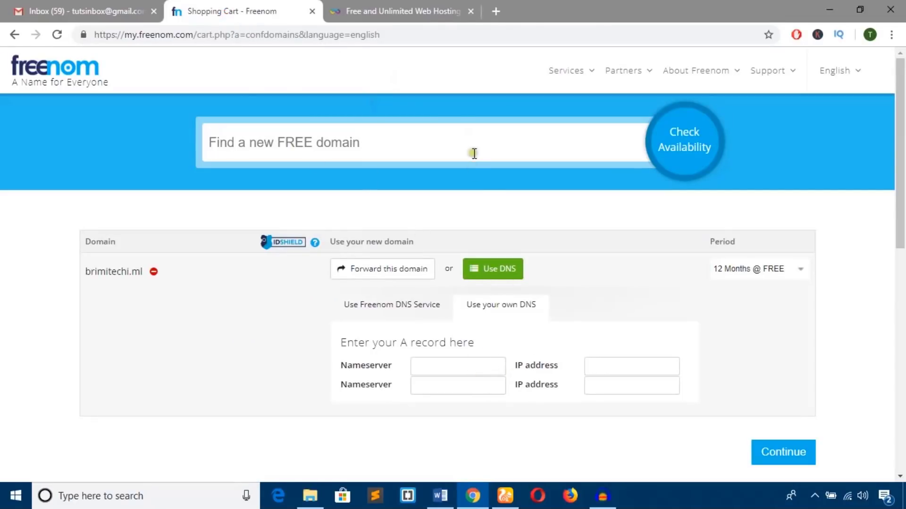
Register a free InfinityFree account with an email address and password, accepting the terms
click(380, 5)
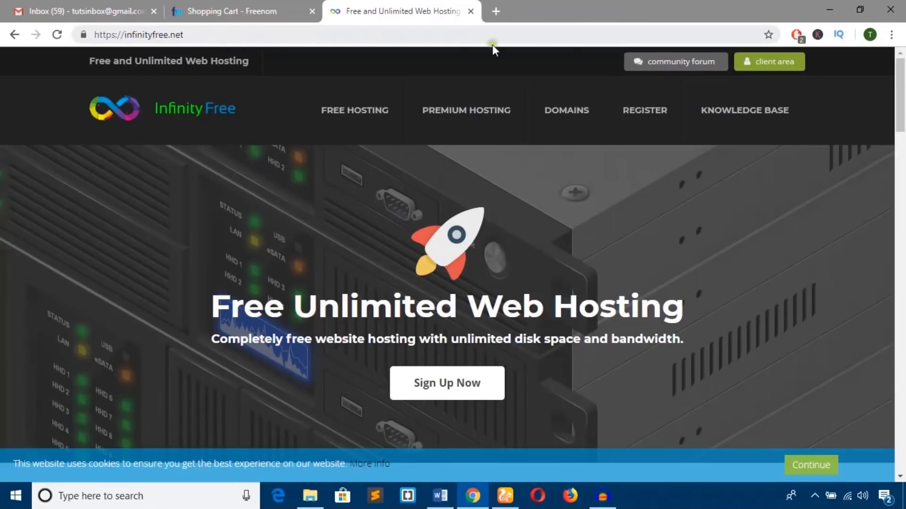
scroll(462, 321, down, 1)
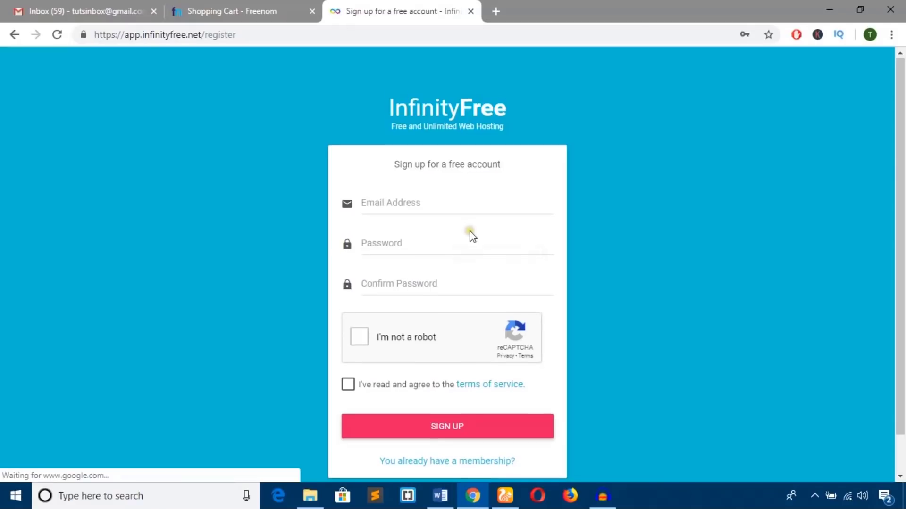
scroll(469, 235, down, 1)
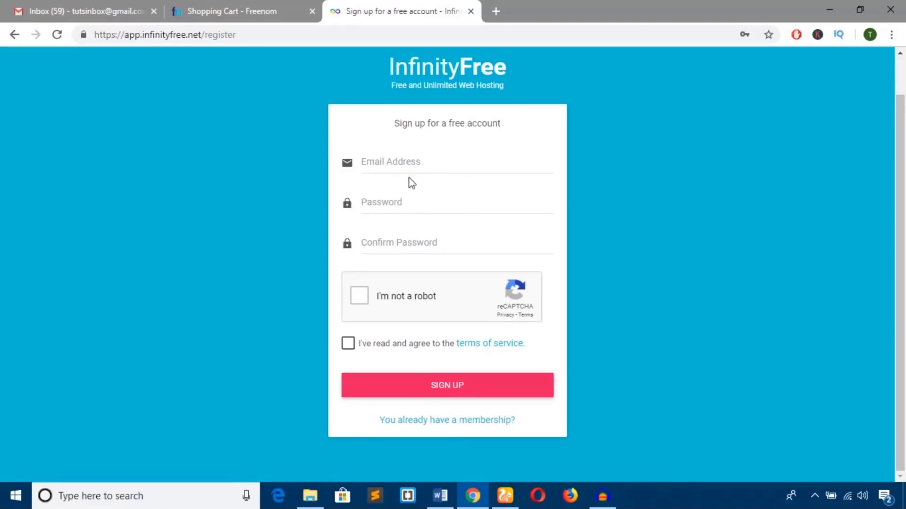
click(386, 160)
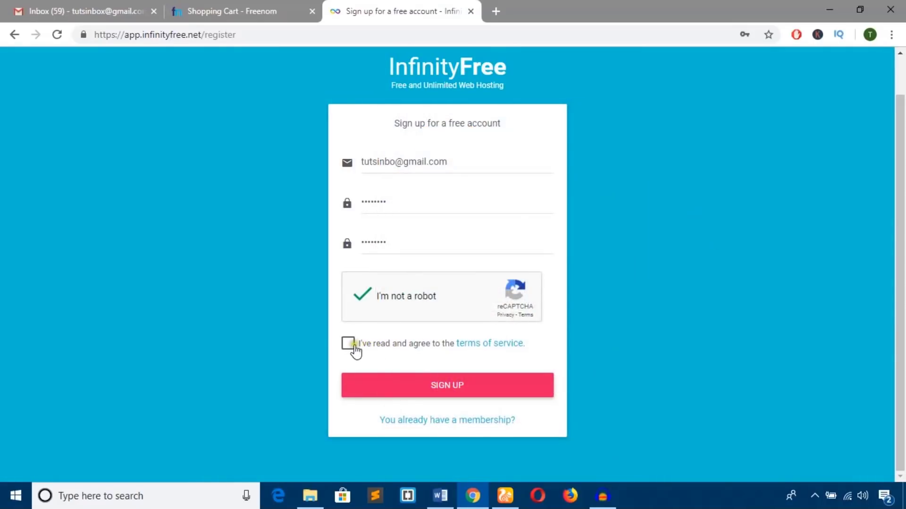
click(348, 345)
click(451, 388)
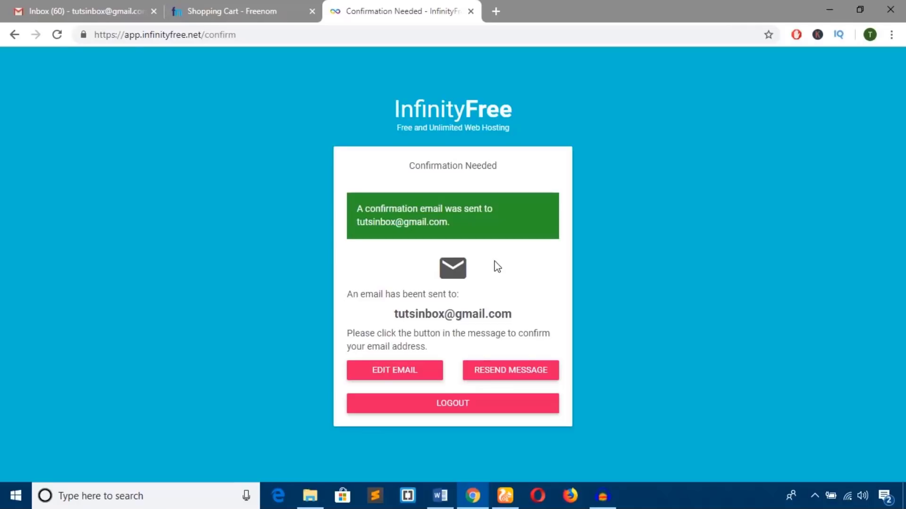
Open InfinityFree's 'Confirm your e-mail address' message in Gmail and follow its confirmation link
click(114, 8)
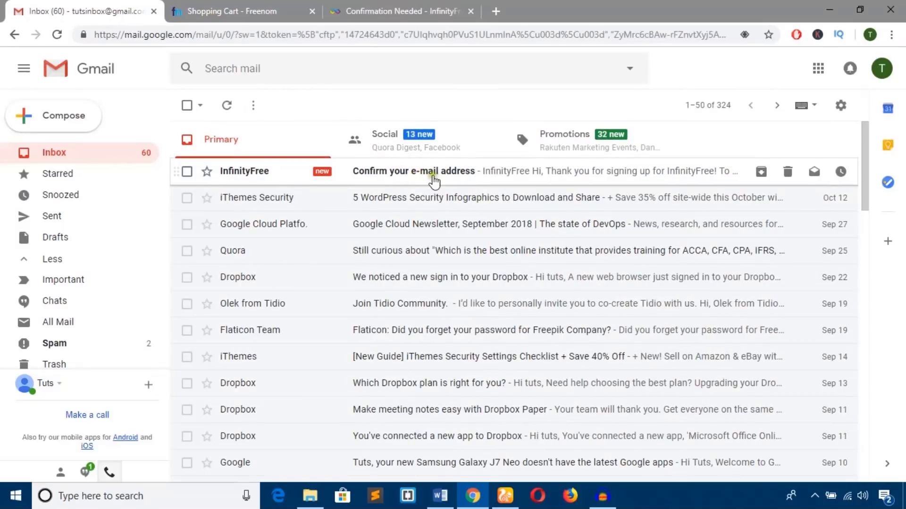
click(437, 13)
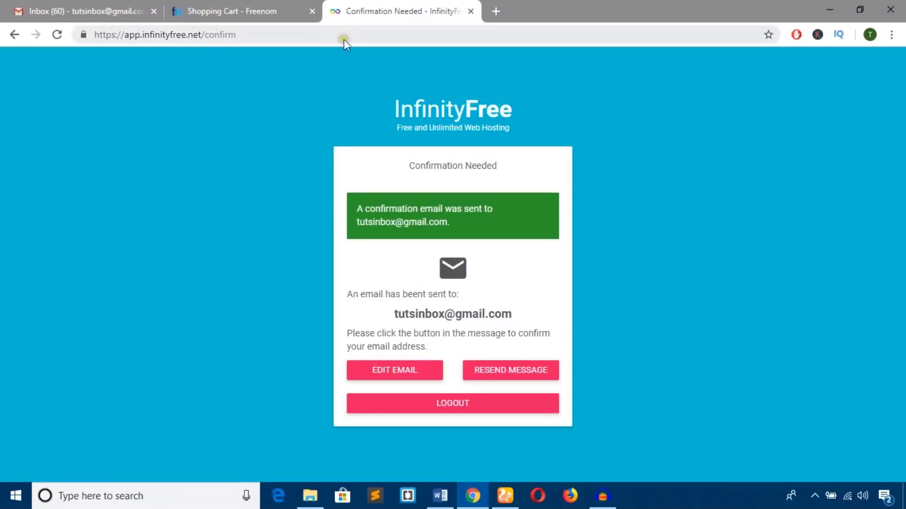
click(107, 6)
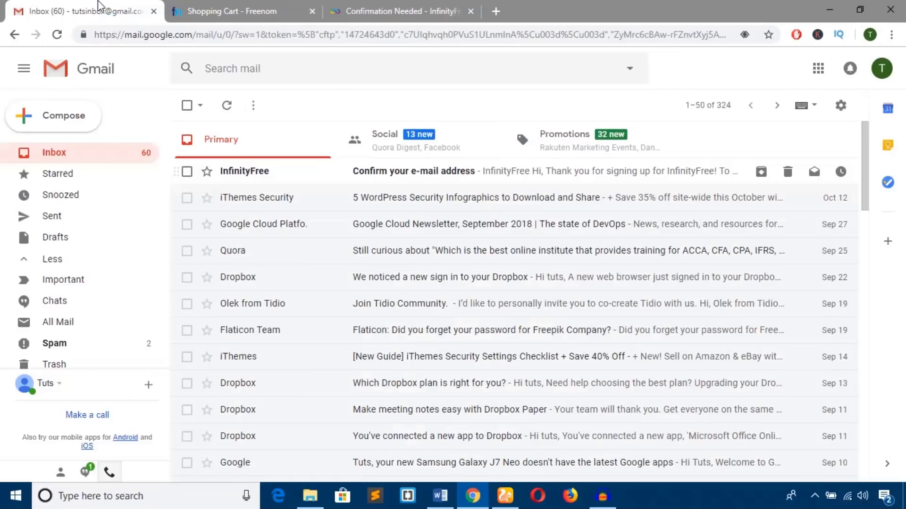
click(432, 174)
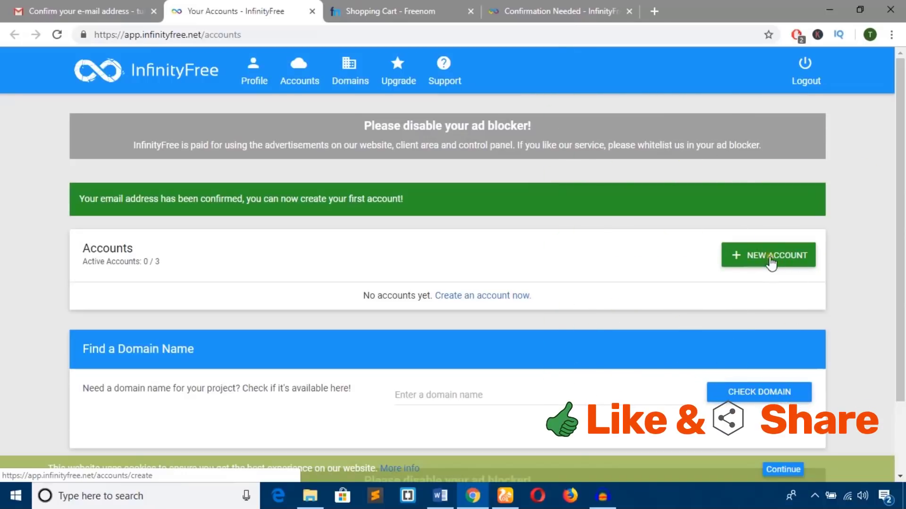
Start creating an InfinityFree hosting account using your own domain
click(772, 261)
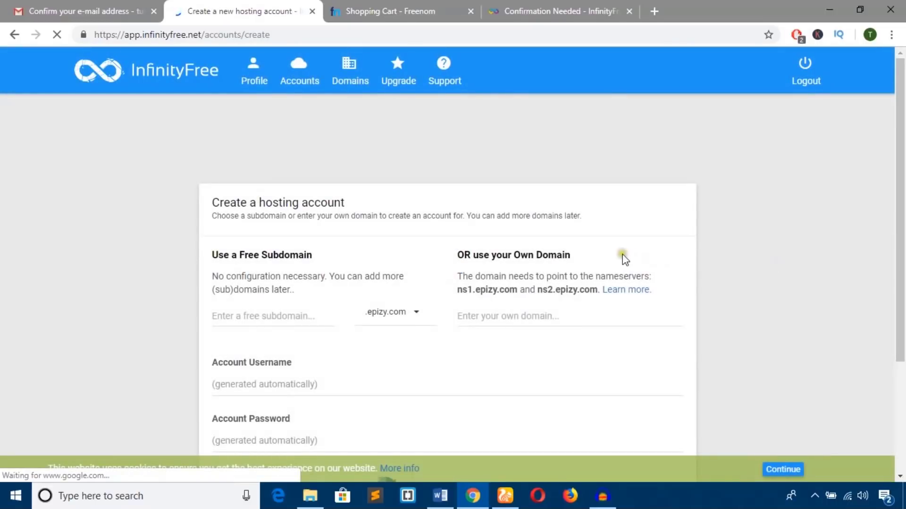
scroll(617, 250, down, 1)
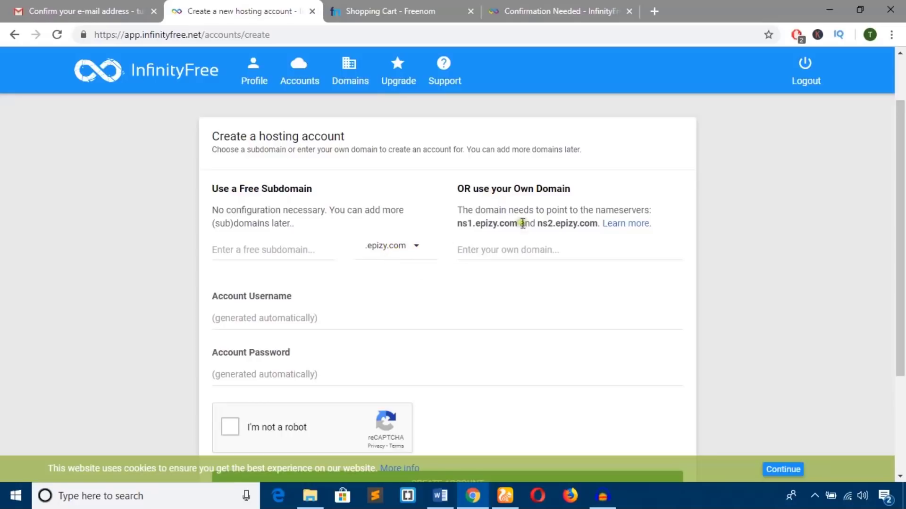
click(522, 248)
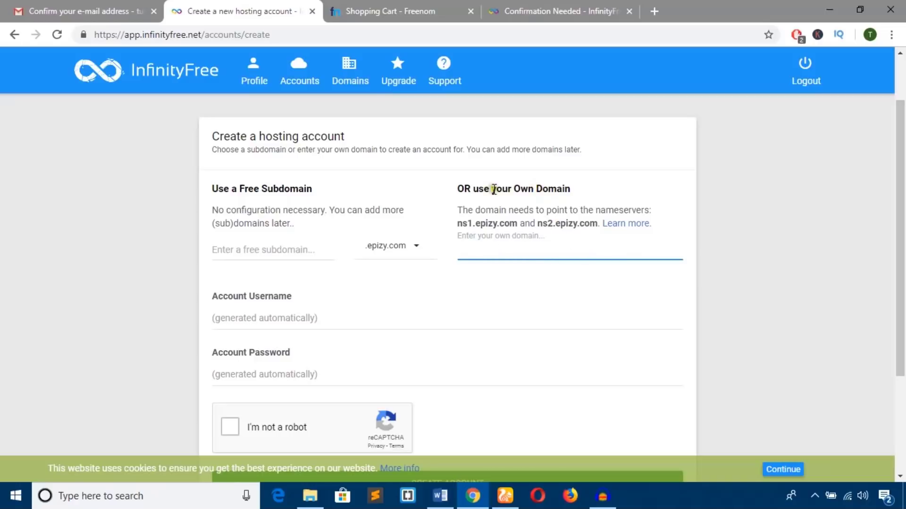
Copy the nameserver ns1.epizy.com from the own-domain section
drag(572, 188, 476, 188)
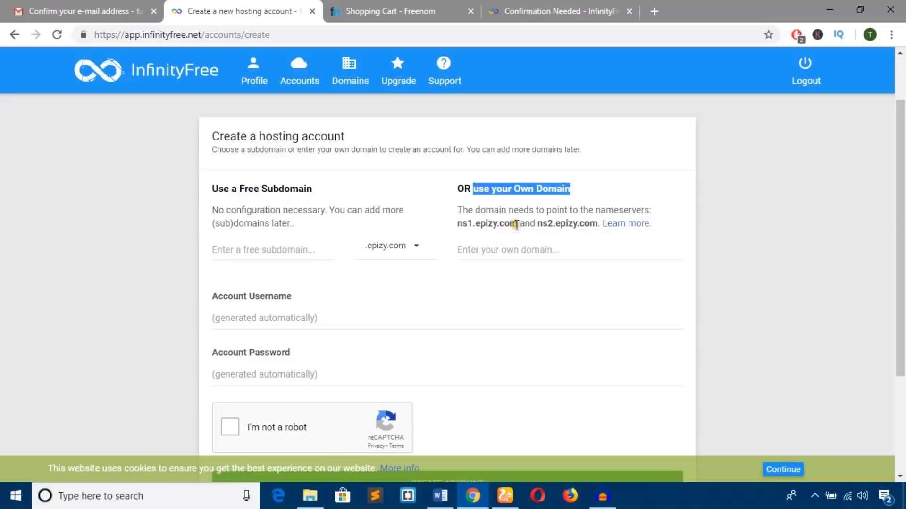
drag(517, 226, 464, 226)
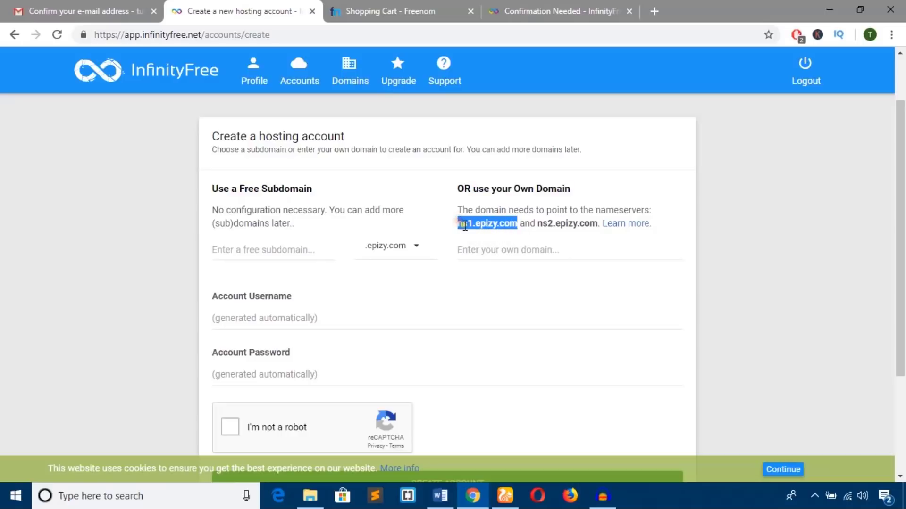
right_click(465, 226)
click(474, 234)
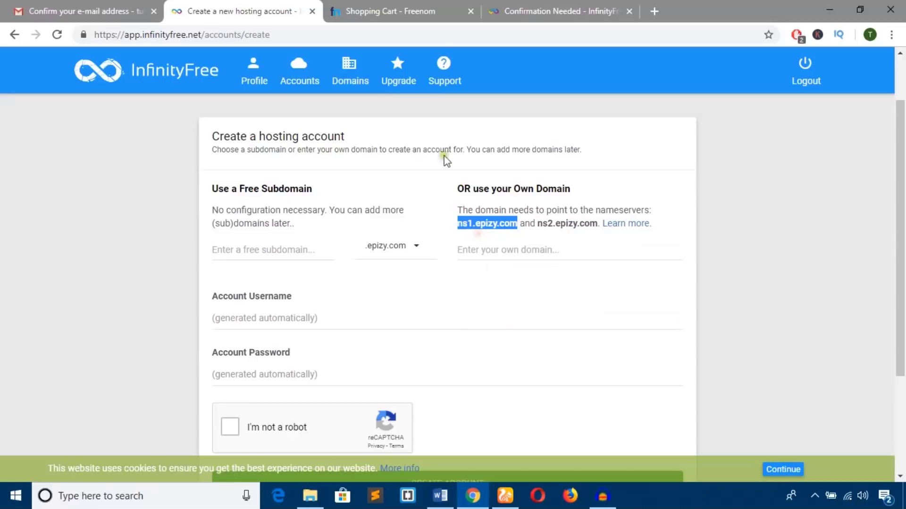
Paste ns1.epizy.com and ns2.epizy.com into the two Nameserver fields for brimitechi.ml
click(405, 7)
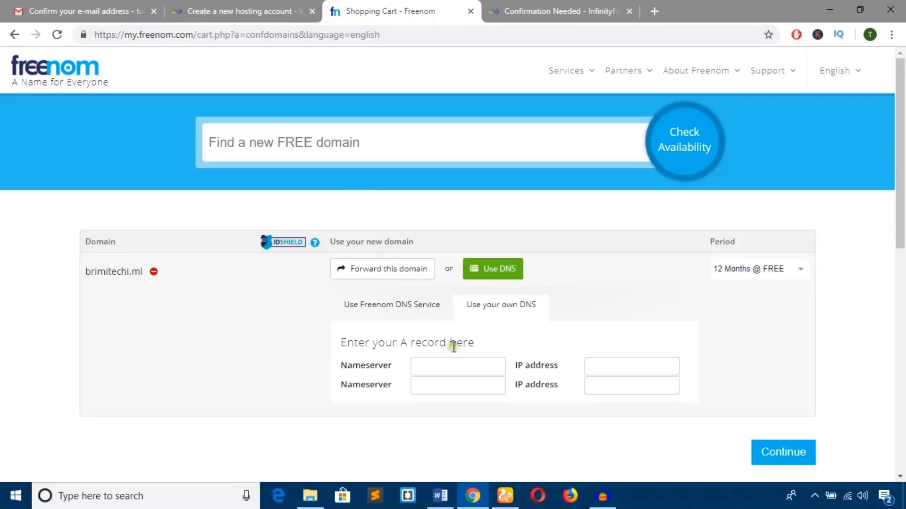
click(433, 368)
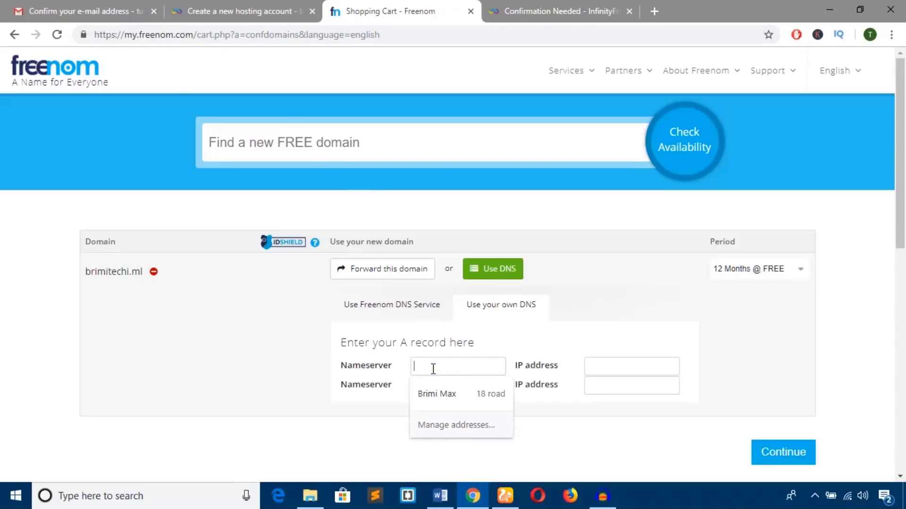
key(ctrl+v)
click(432, 388)
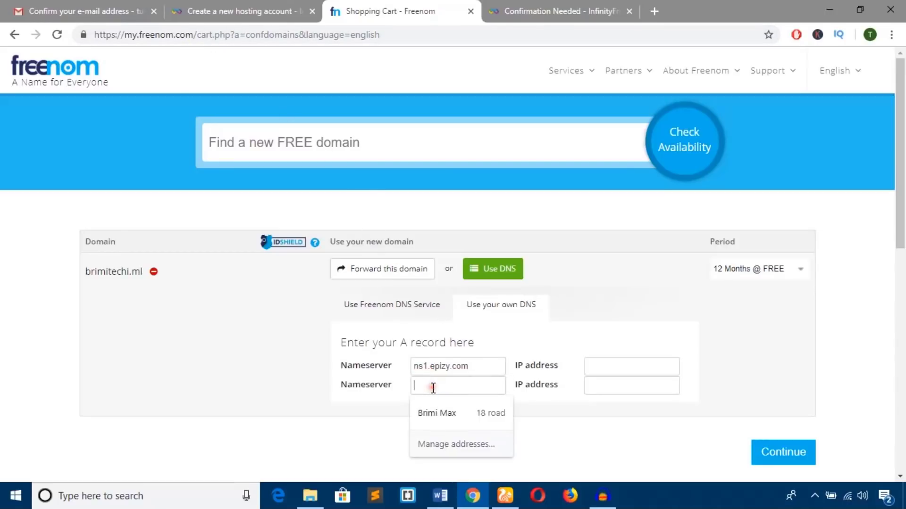
key(ctrl+shift+Tab)
drag(537, 223, 593, 225)
key(ctrl+c)
key(ctrl+Tab)
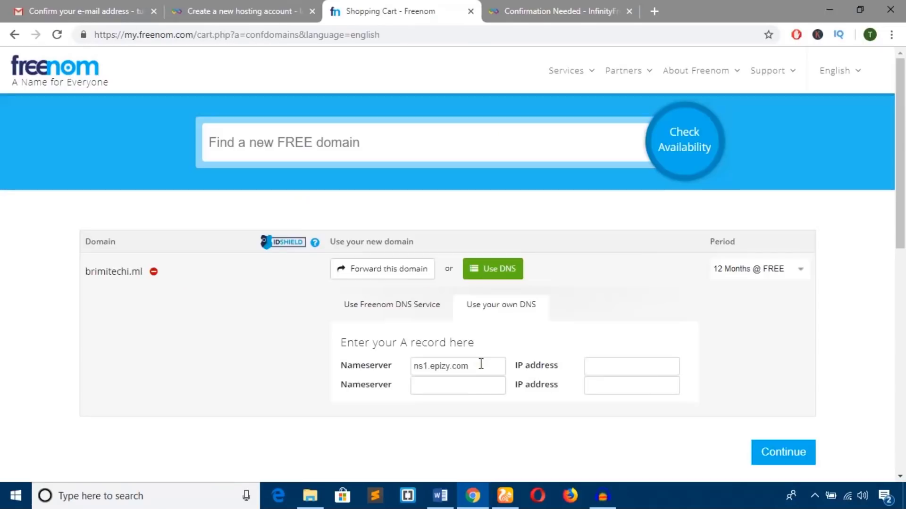
key(ctrl+v)
Continue from the nameserver settings to Freenom's Review & Checkout page
click(783, 460)
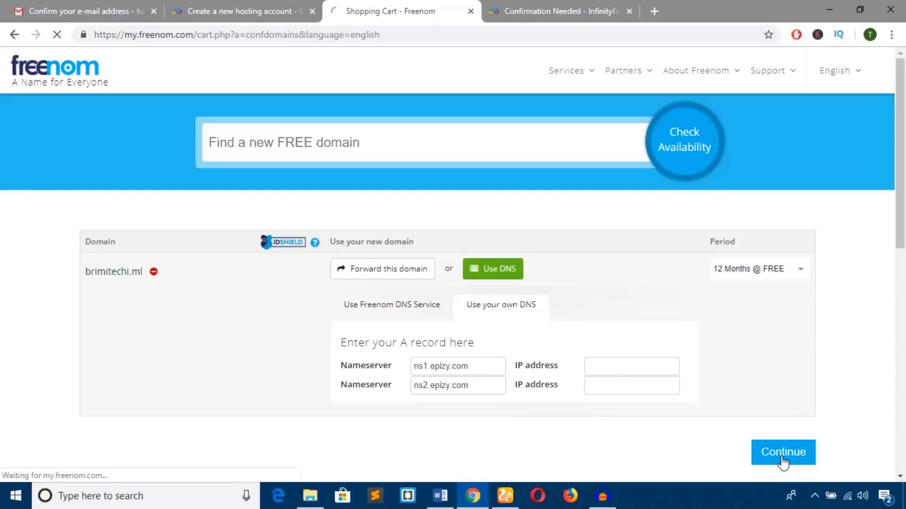
scroll(338, 294, down, 3)
scroll(338, 295, down, 3)
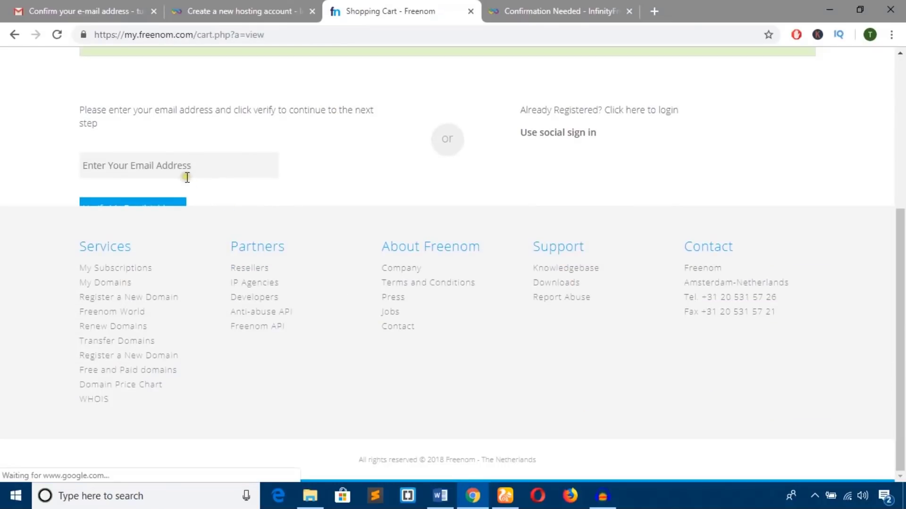
scroll(190, 210, up, 3)
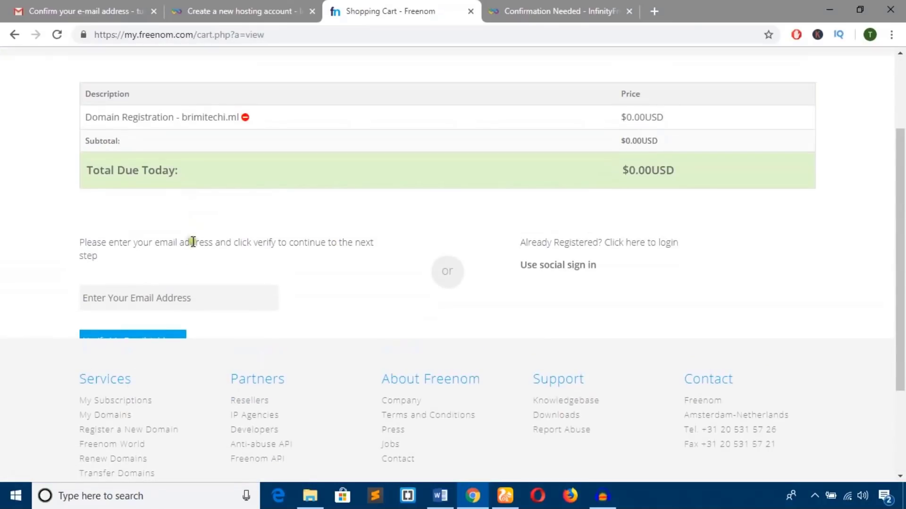
Enter the account email address and request verification, passing the reCAPTCHA challenge
click(181, 302)
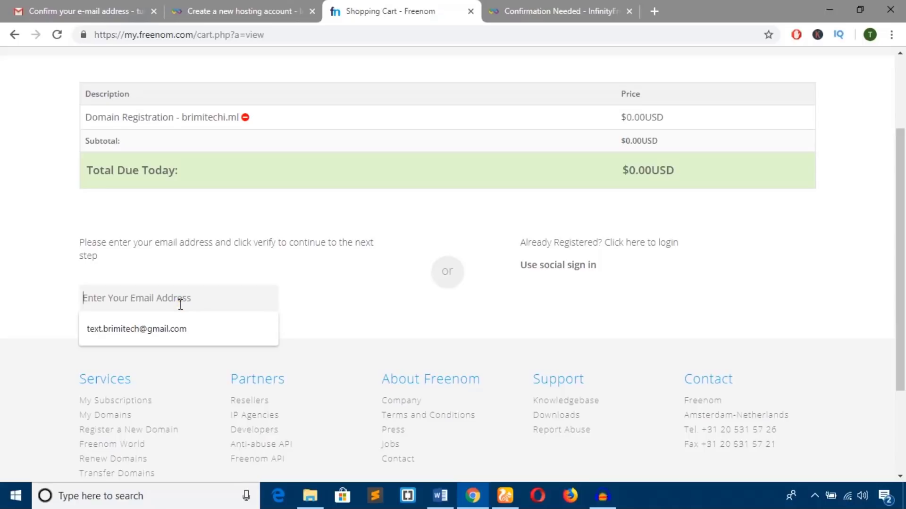
key(ctrl+v)
scroll(180, 304, down, 3)
click(173, 201)
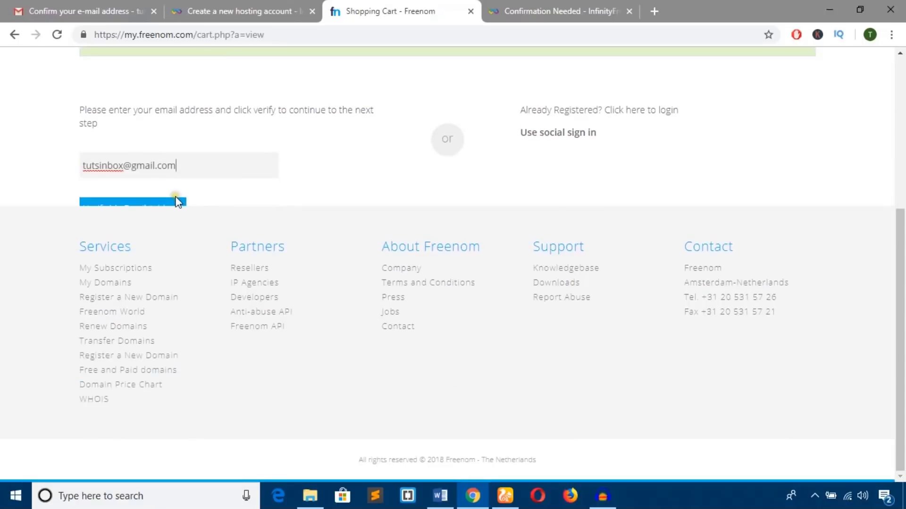
click(172, 202)
click(542, 415)
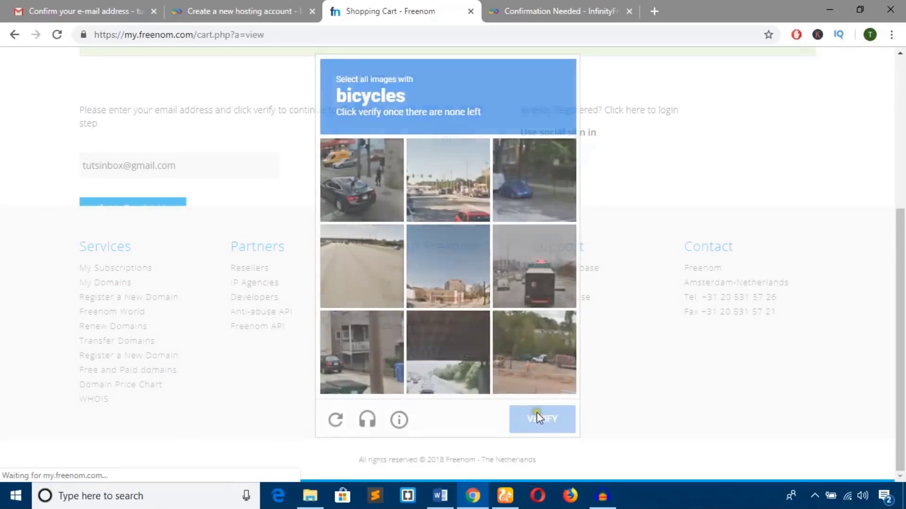
drag(213, 370, 348, 388)
click(359, 407)
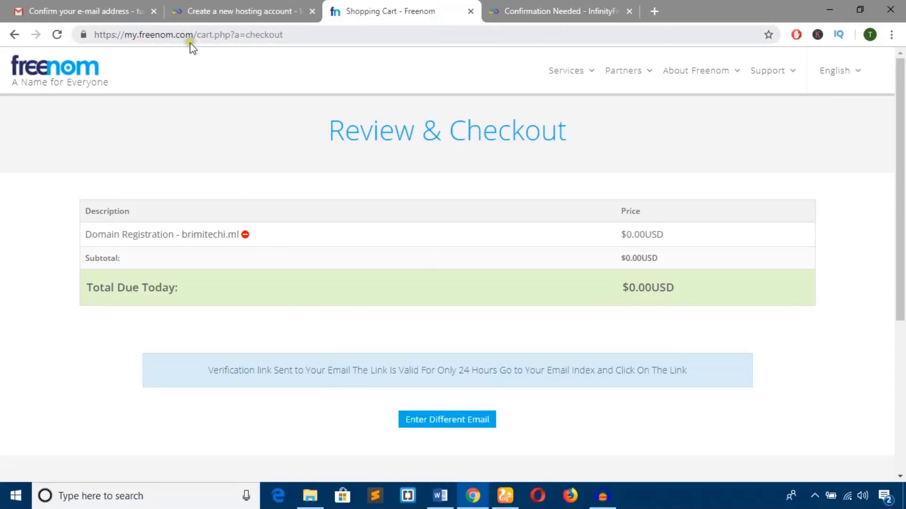
Open the Freenom Email Verification message in Gmail and follow its verification link
click(95, 8)
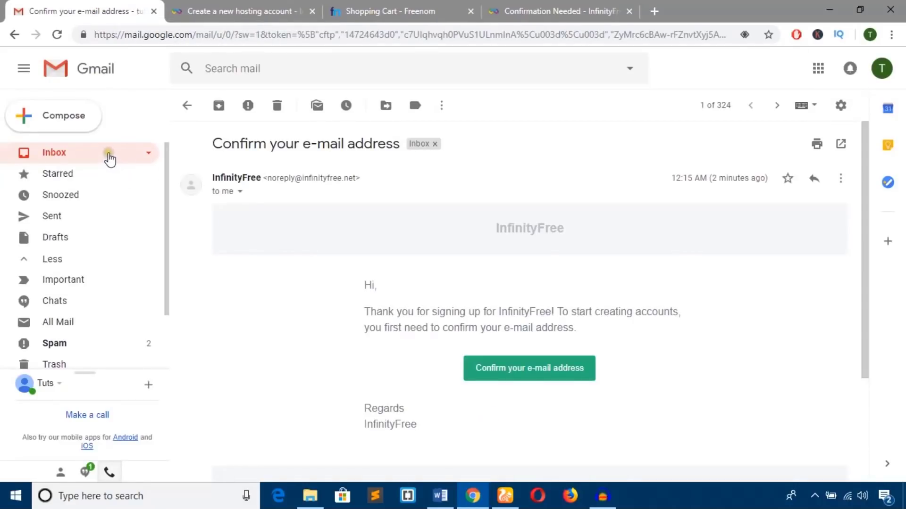
click(110, 158)
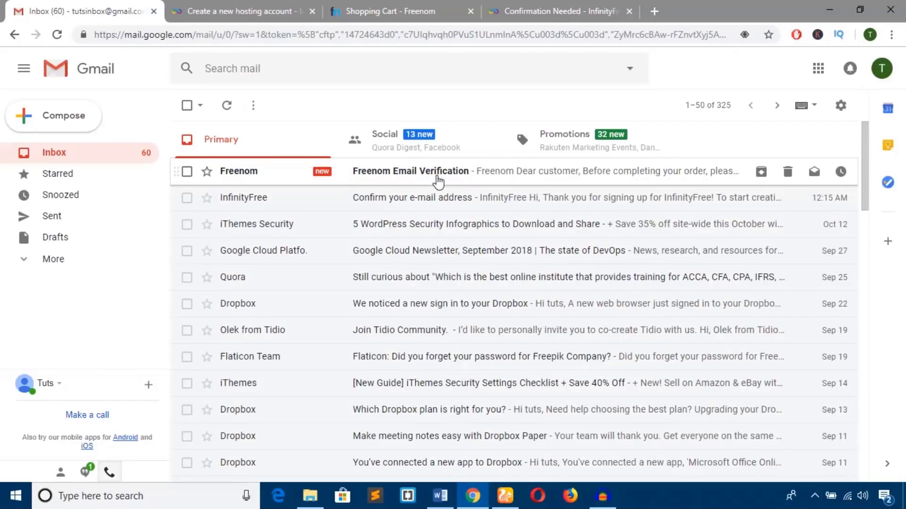
click(433, 173)
click(433, 174)
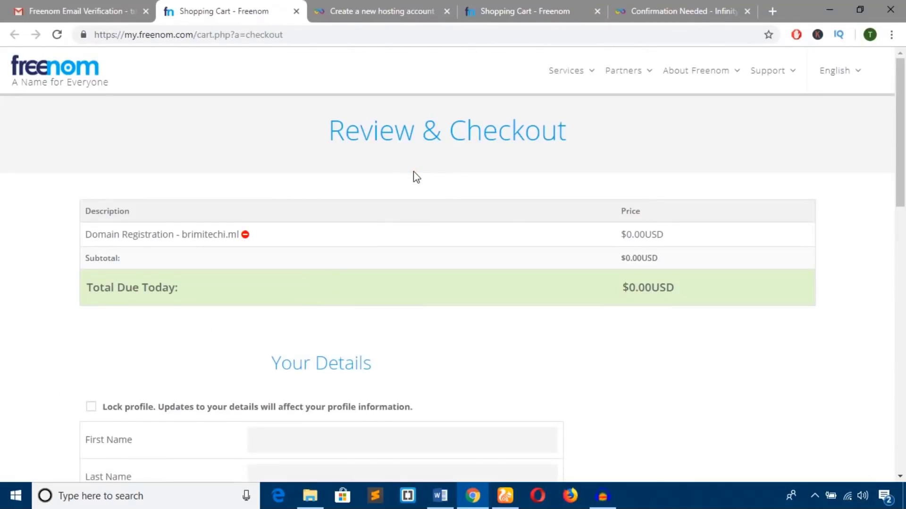
Accept the Terms & Conditions and complete the free brimitechi.ml order
scroll(414, 173, down, 1)
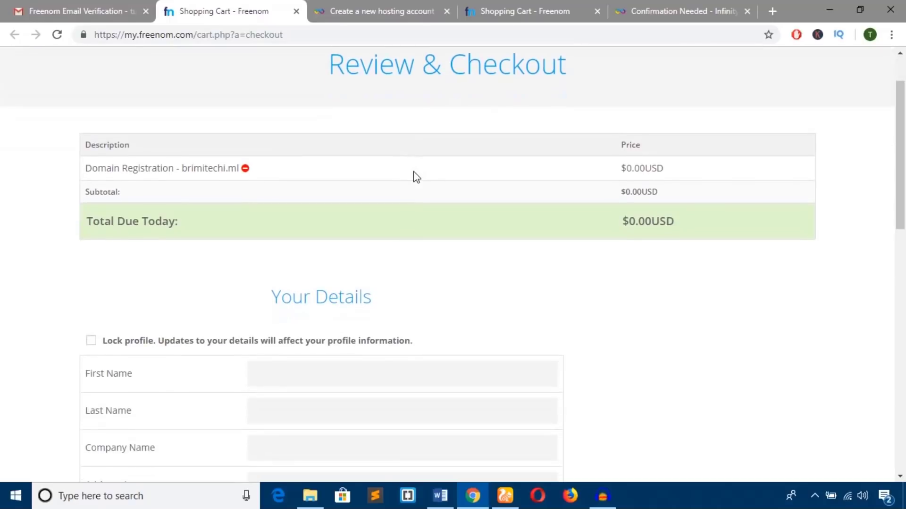
scroll(414, 173, down, 1)
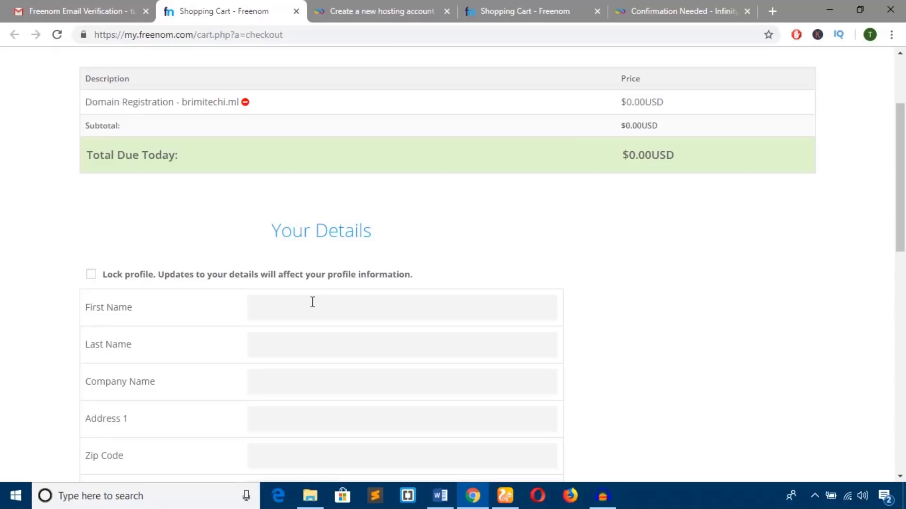
scroll(313, 302, down, 5)
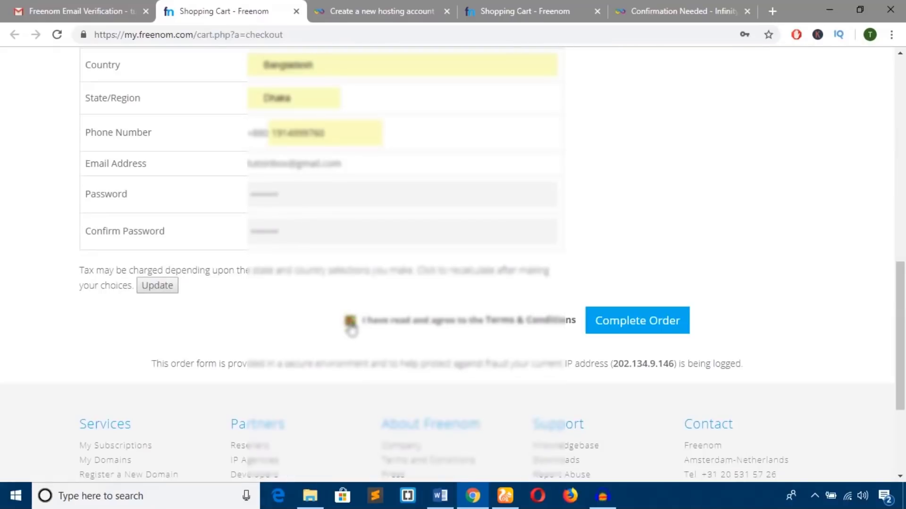
click(351, 322)
click(639, 325)
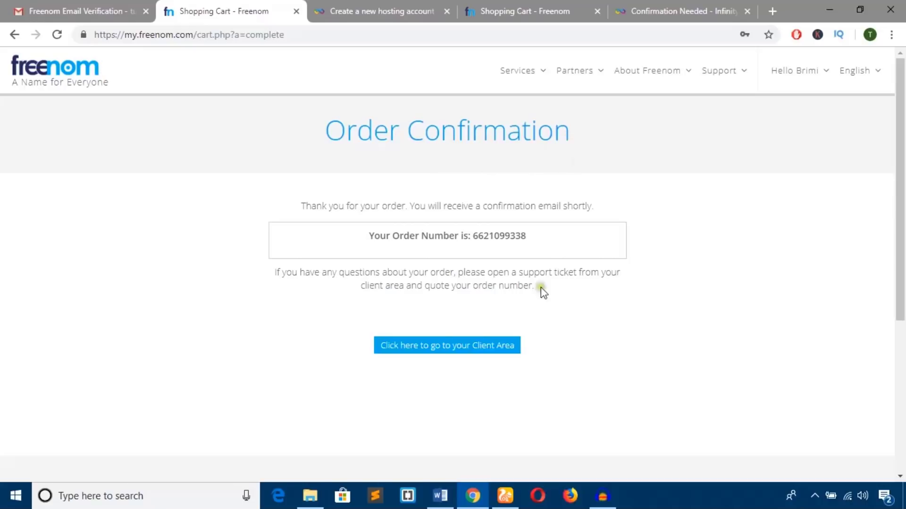
From Freenom's My Domains list, open brimitechi.ml's nameserver settings showing NS1.EPIZY.COM and NS2.EPIZY.COM
click(467, 347)
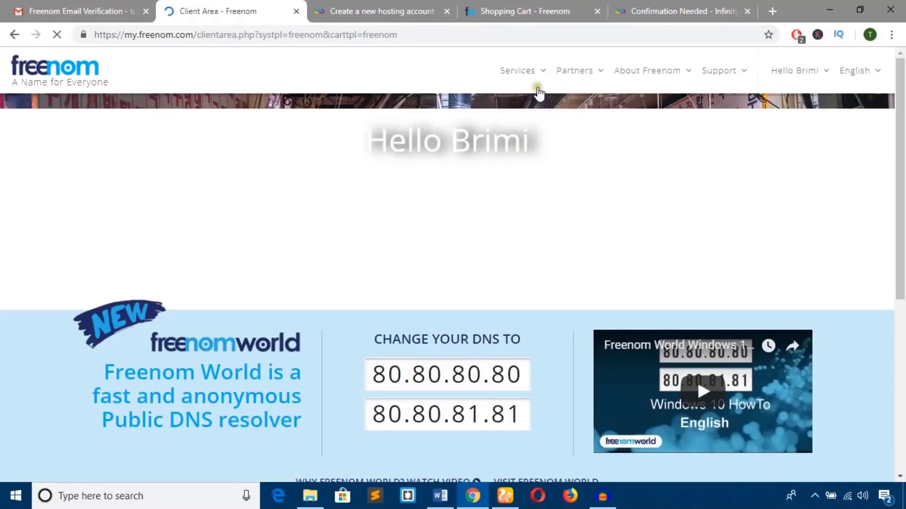
click(545, 71)
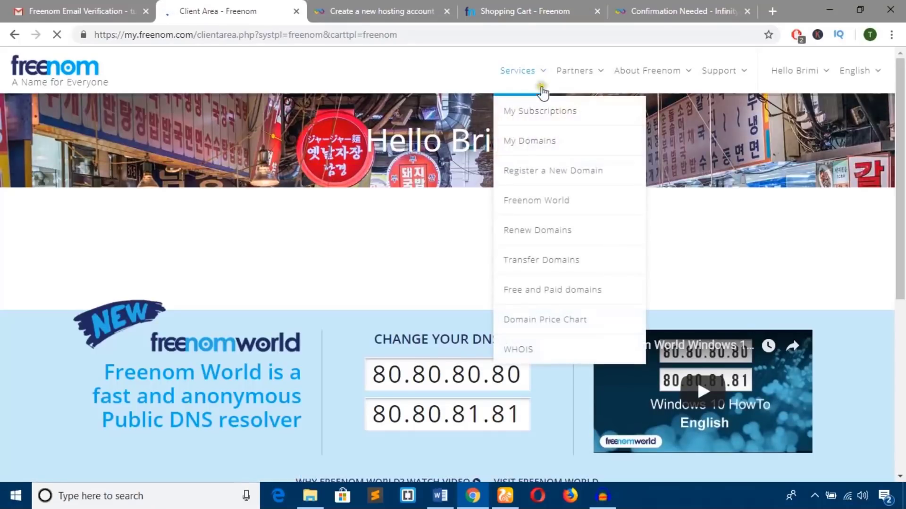
click(534, 142)
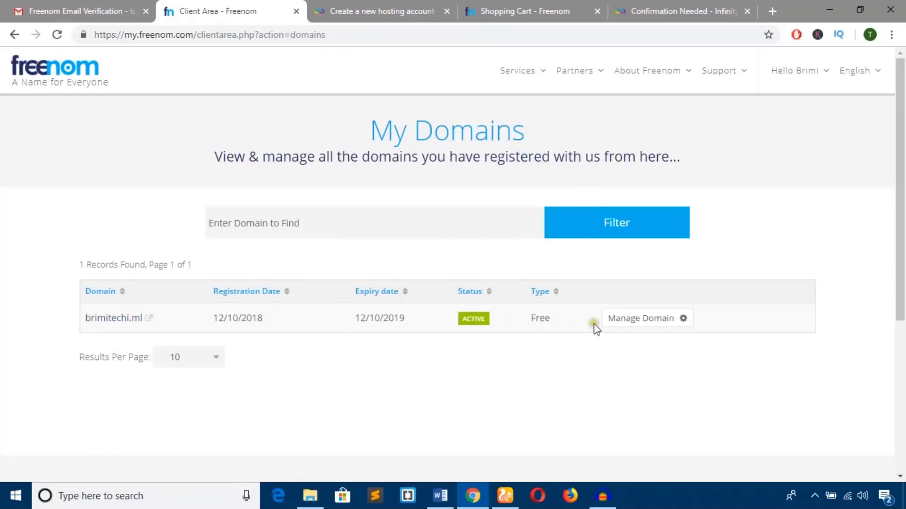
click(683, 322)
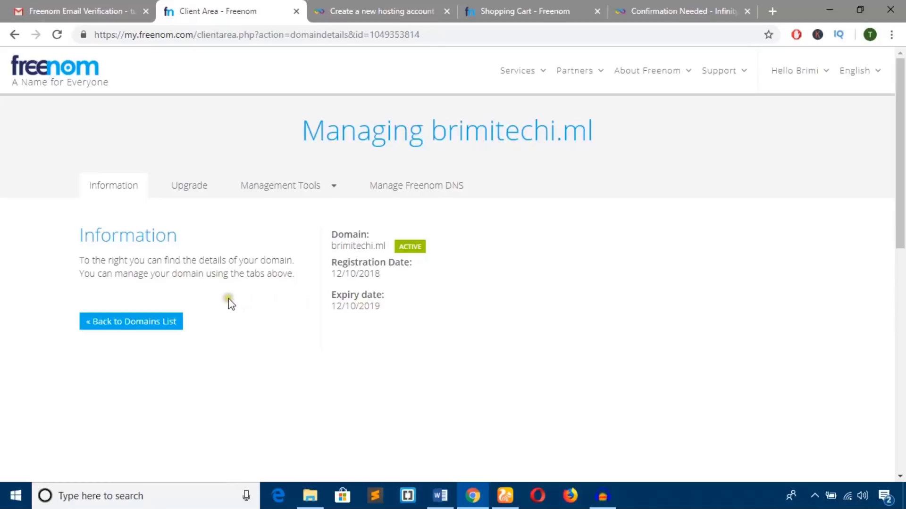
click(339, 188)
click(289, 216)
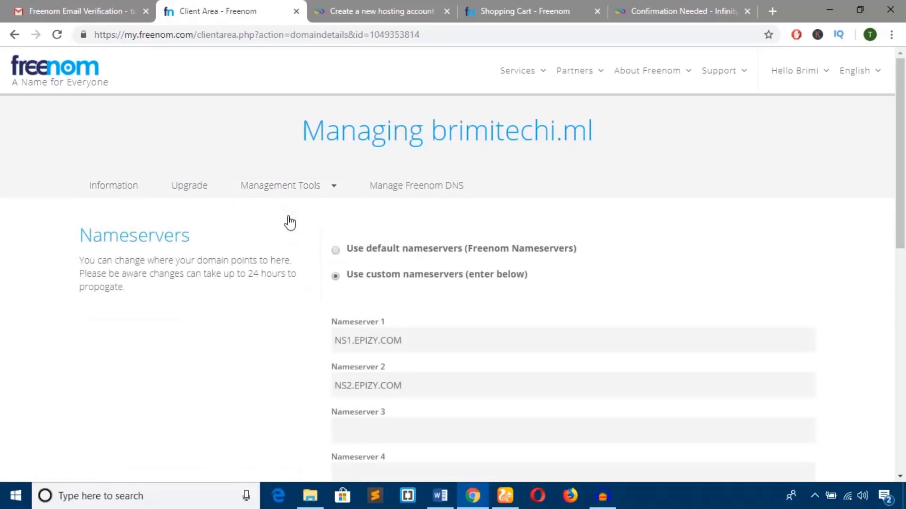
scroll(407, 339, down, 2)
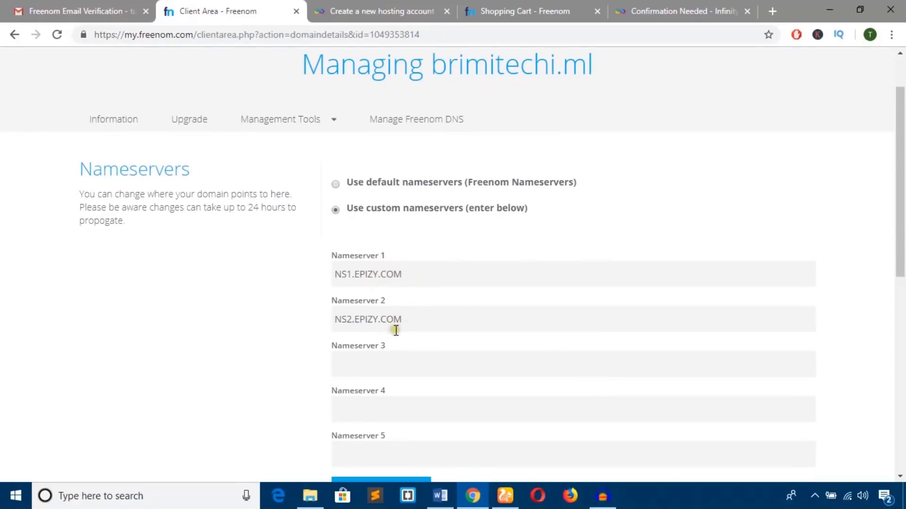
scroll(408, 314, up, 2)
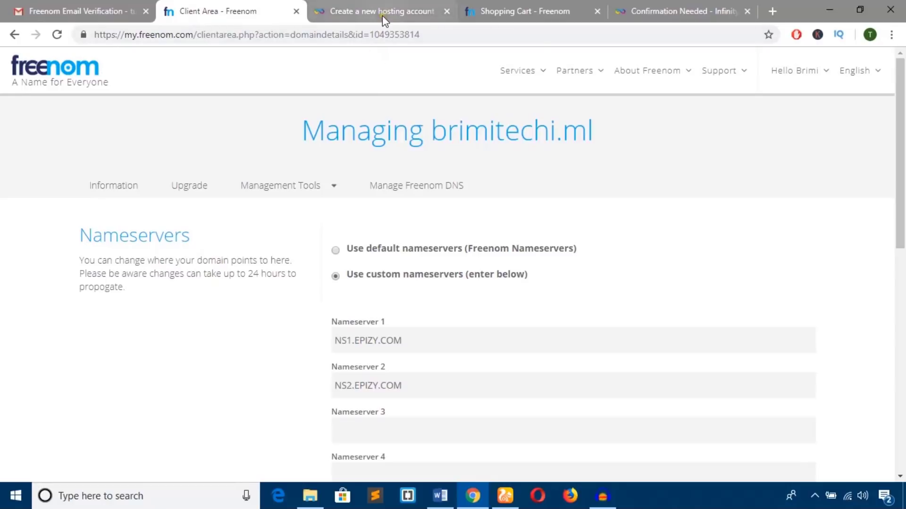
scroll(399, 351, down, 1)
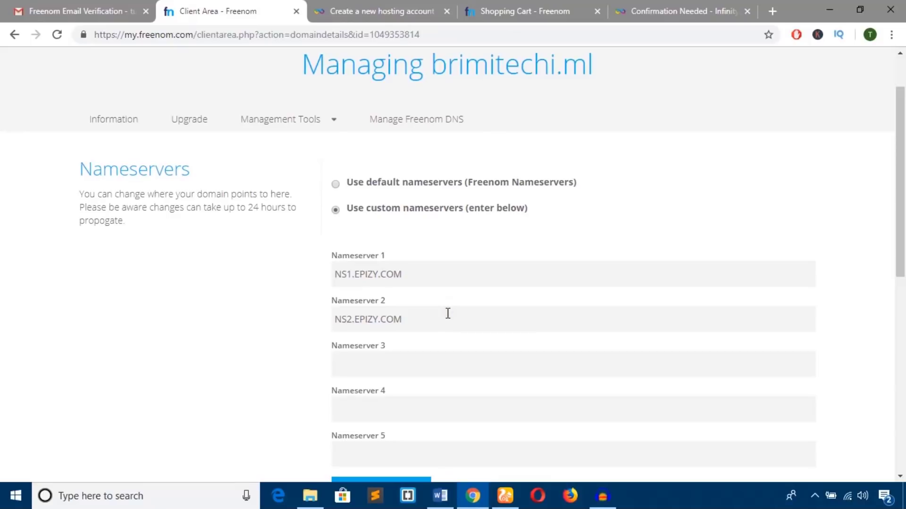
scroll(448, 314, up, 2)
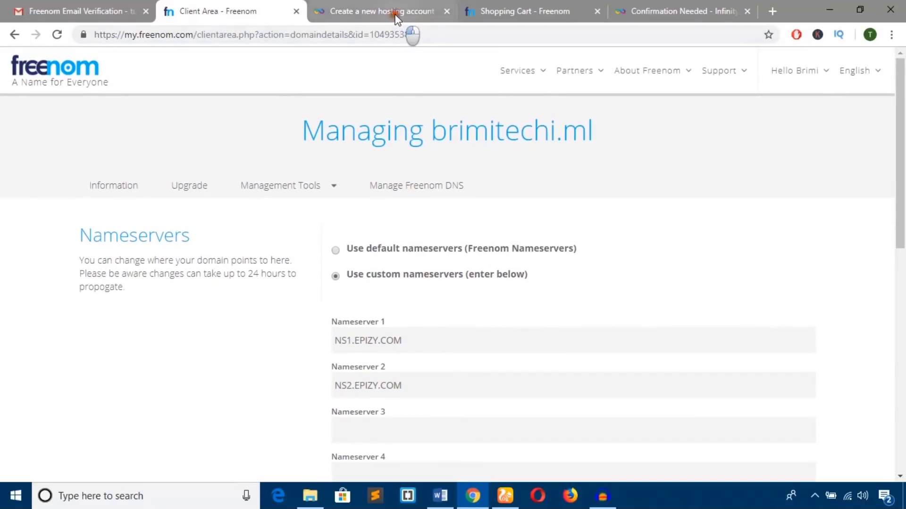
Copy the domain name brimitechi.ml from Freenom's Managing page
click(396, 14)
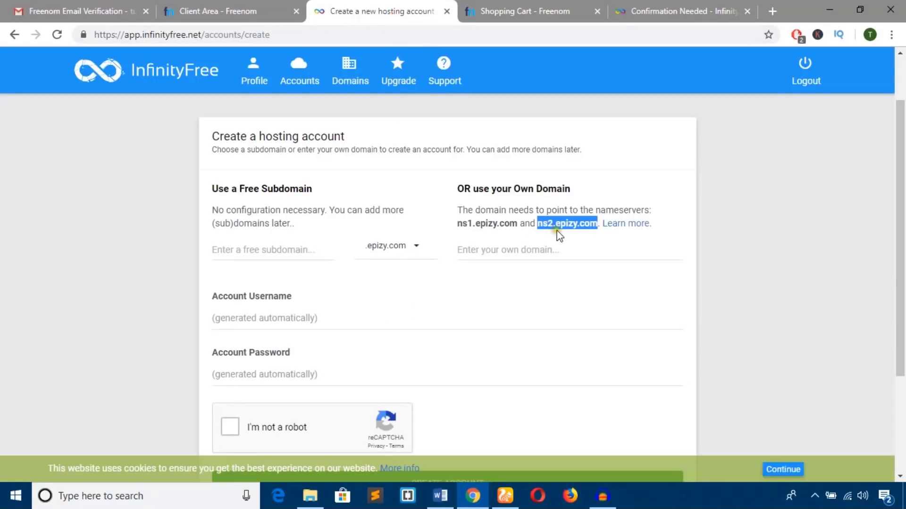
click(278, 13)
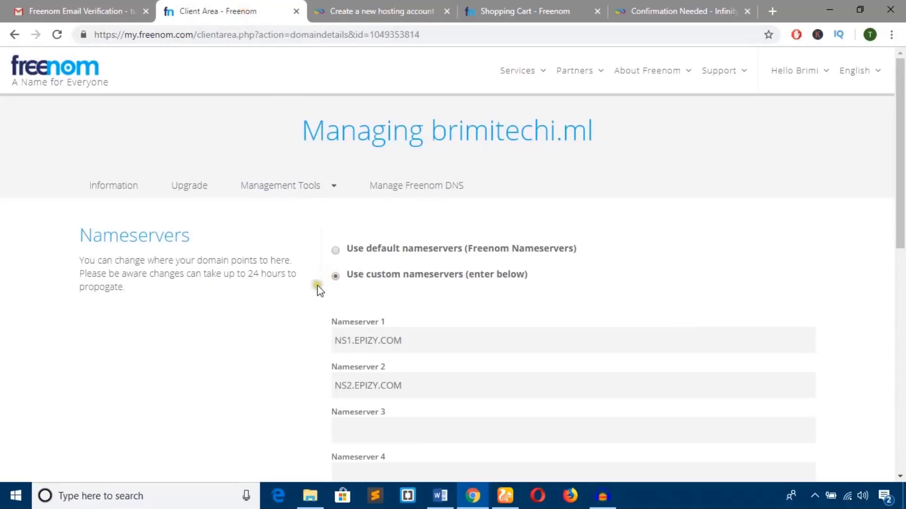
scroll(376, 348, down, 1)
scroll(374, 351, up, 1)
drag(441, 140, 616, 151)
right_click(573, 144)
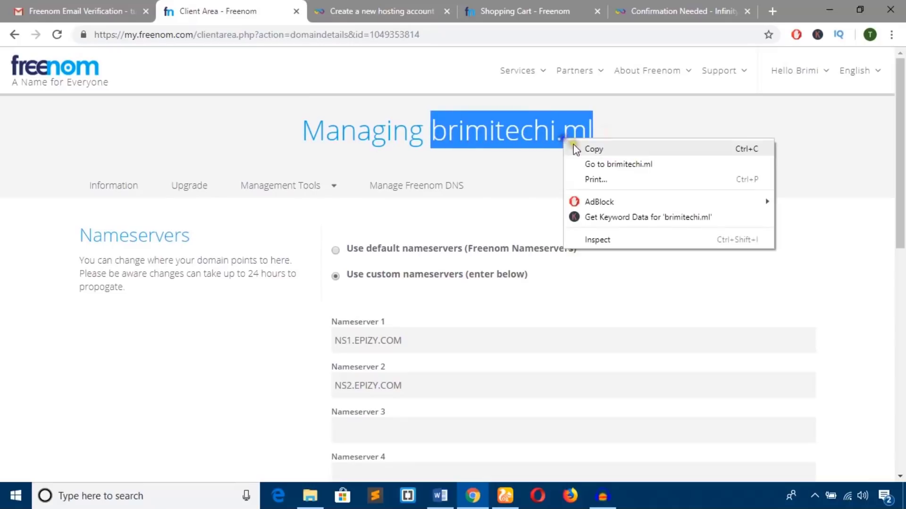
click(579, 149)
Paste brimitechi.ml as the own domain in the InfinityFree form and tick 'I'm not a robot'
click(413, 11)
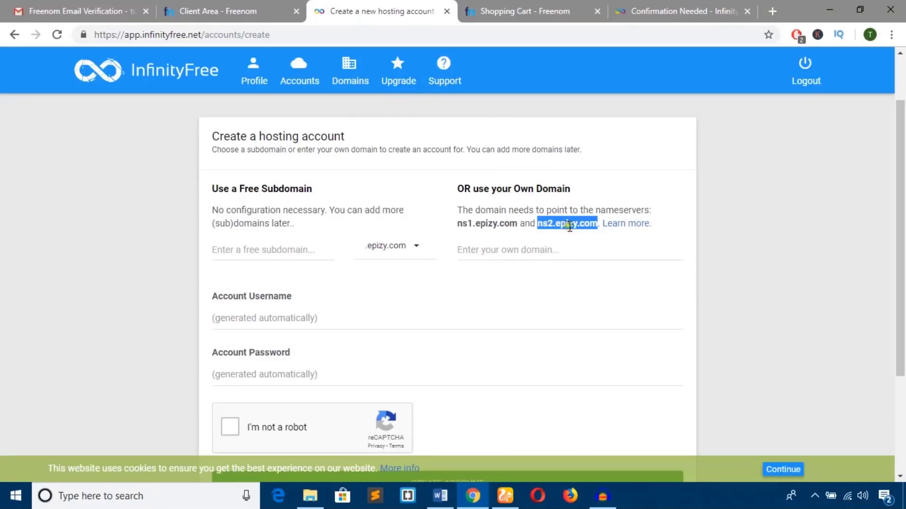
click(524, 250)
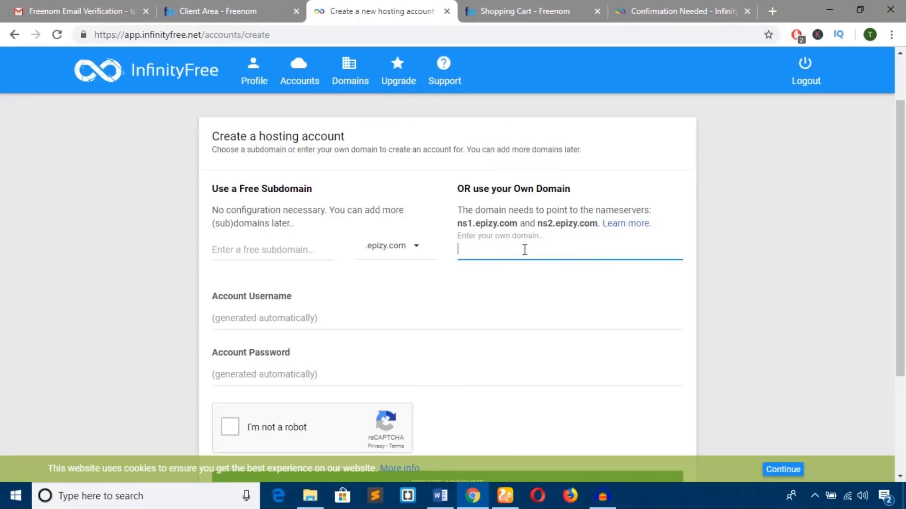
key(ctrl+v)
scroll(534, 284, down, 3)
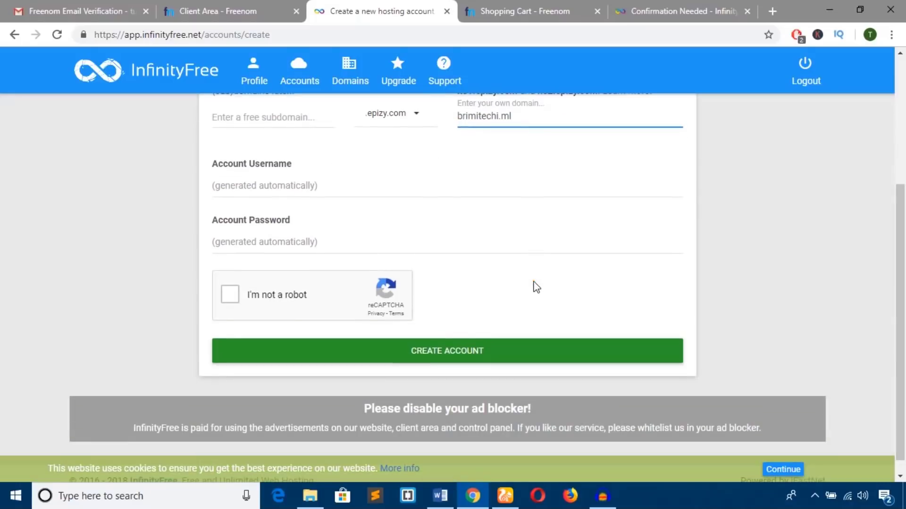
click(231, 295)
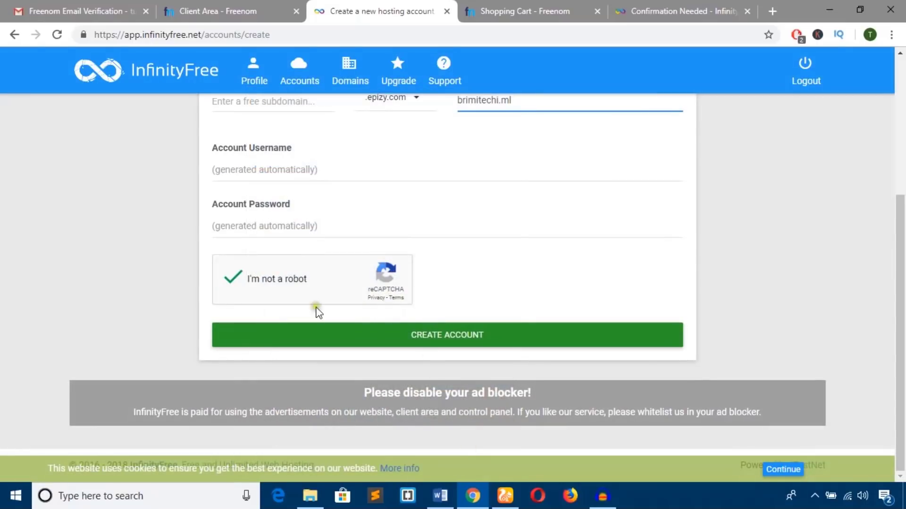
Create the brimitechi.ml hosting account and open its control panel
click(461, 341)
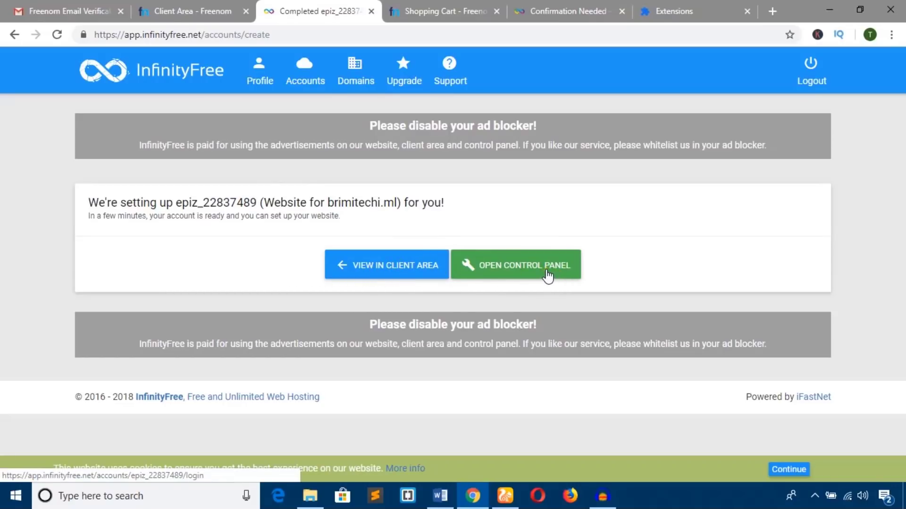
click(518, 272)
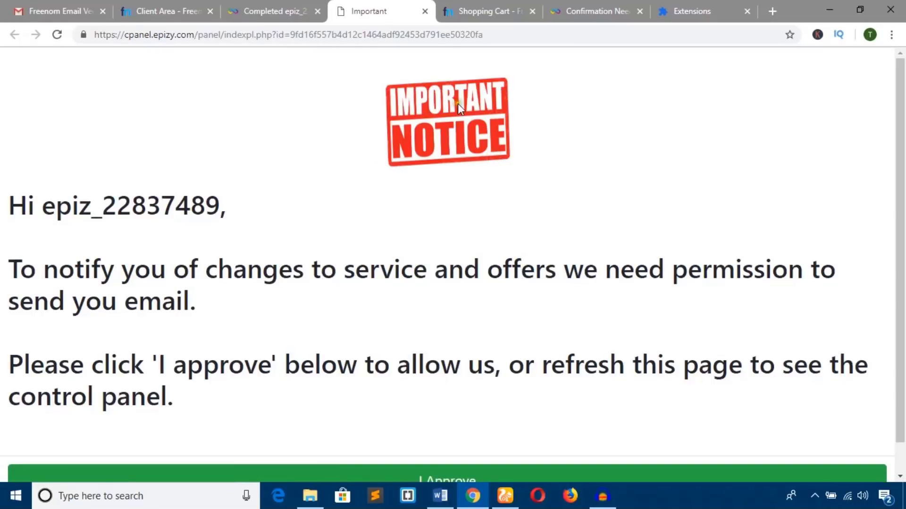
scroll(504, 392, down, 1)
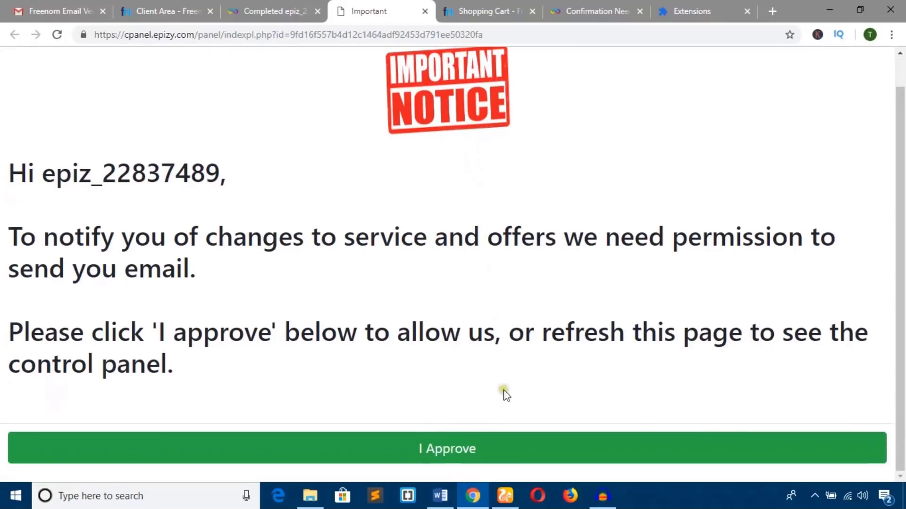
Approve the email permission and scroll the control panel to the Software section's Softaculous Apps Installer
click(460, 456)
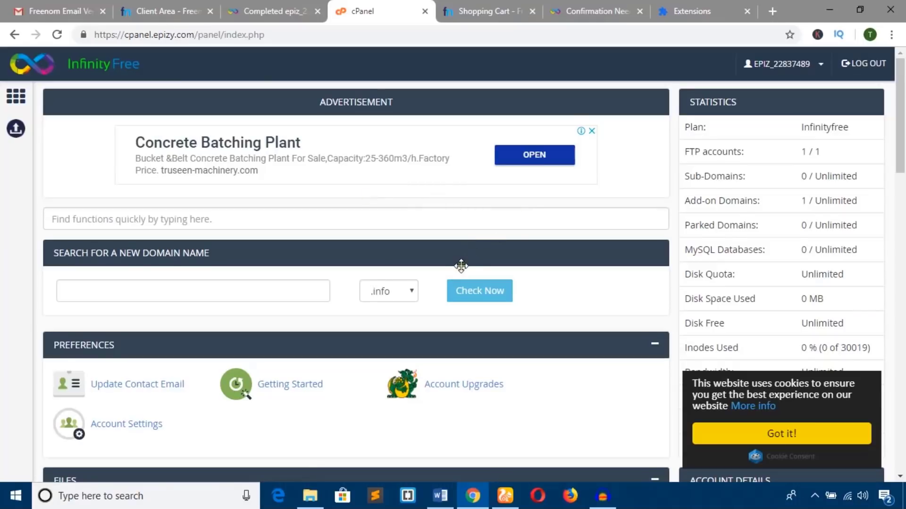
scroll(462, 270, down, 3)
scroll(464, 273, down, 10)
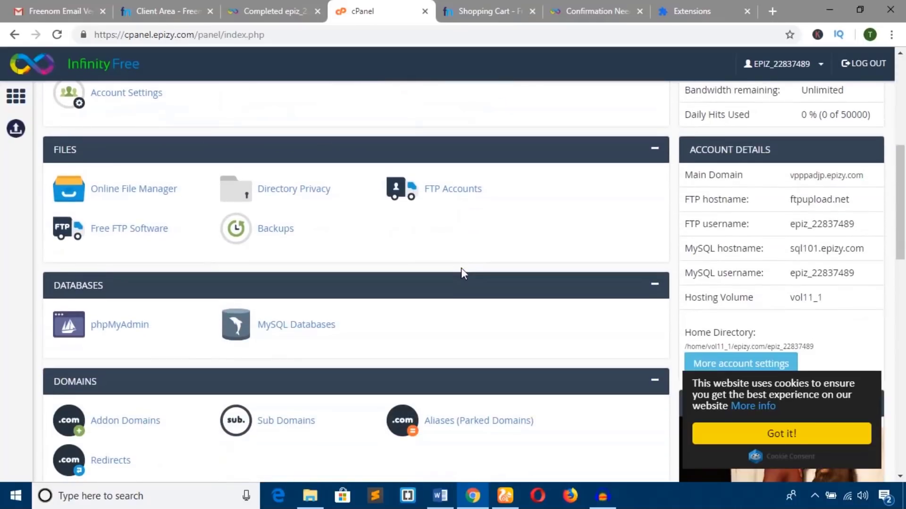
scroll(460, 269, down, 9)
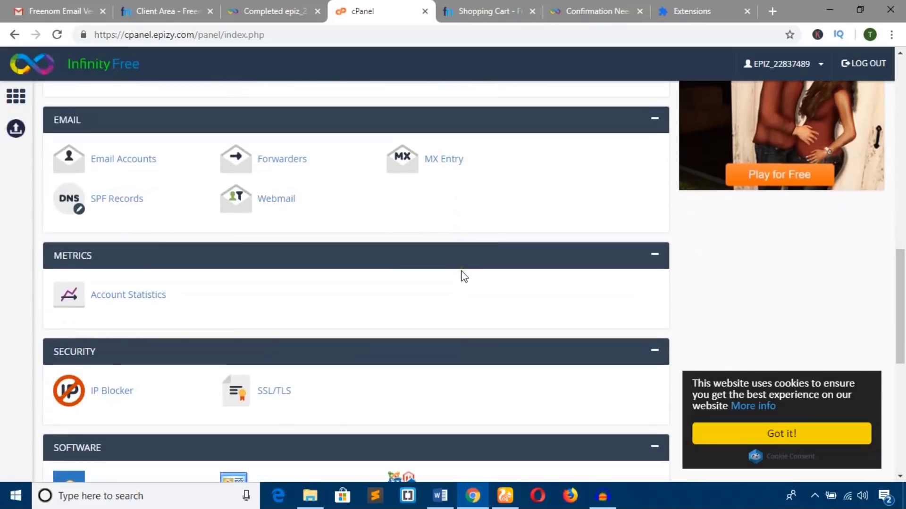
scroll(463, 279, down, 1)
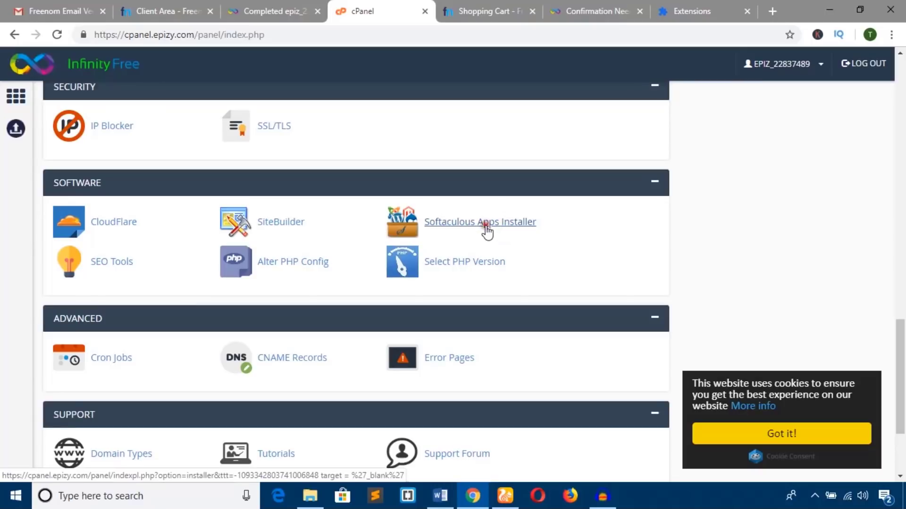
Open the Softaculous Apps Installer and start a WordPress installation
click(487, 231)
mouse_move(384, 253)
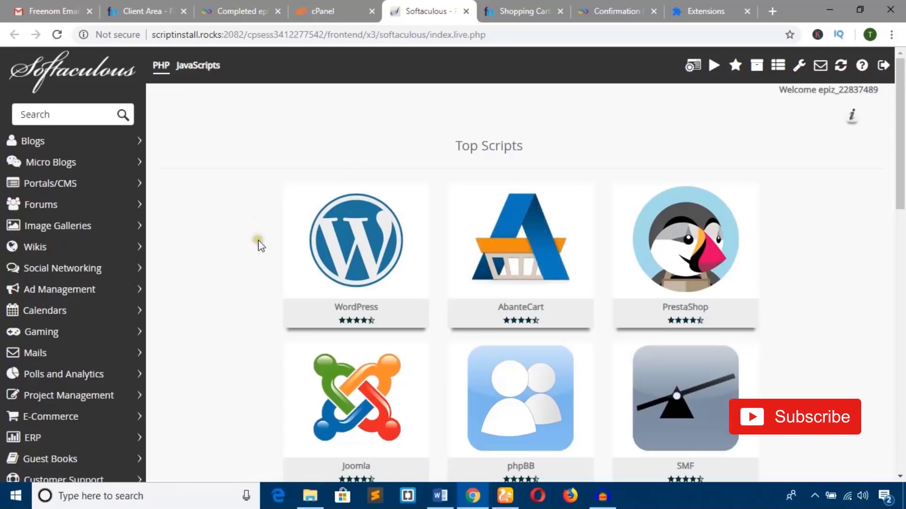
scroll(347, 314, down, 3)
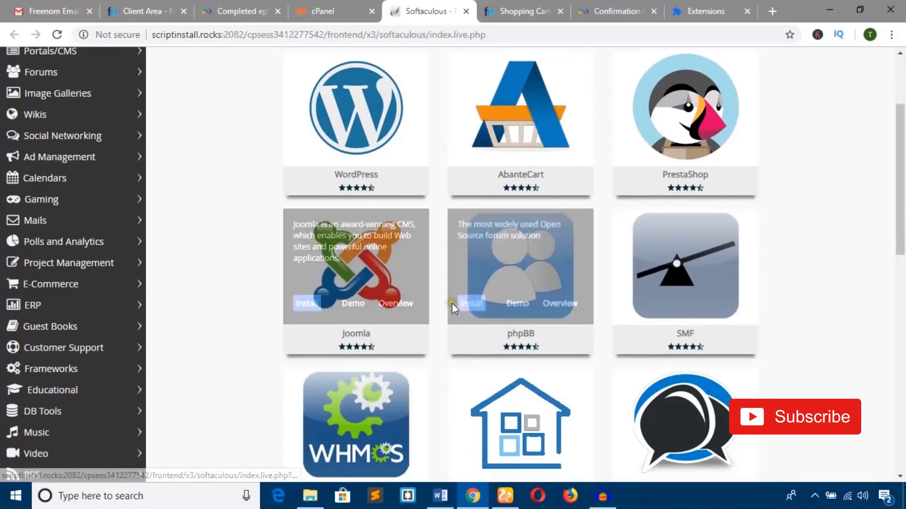
mouse_move(665, 148)
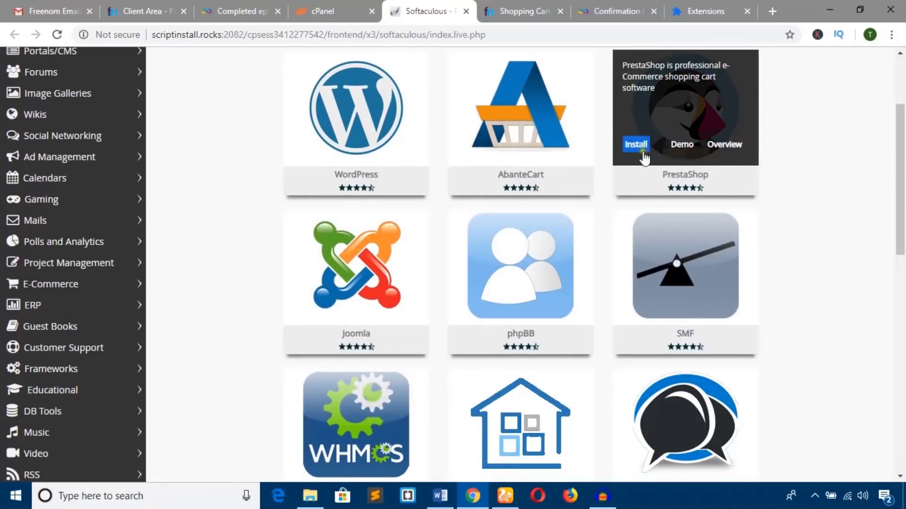
scroll(372, 184, up, 3)
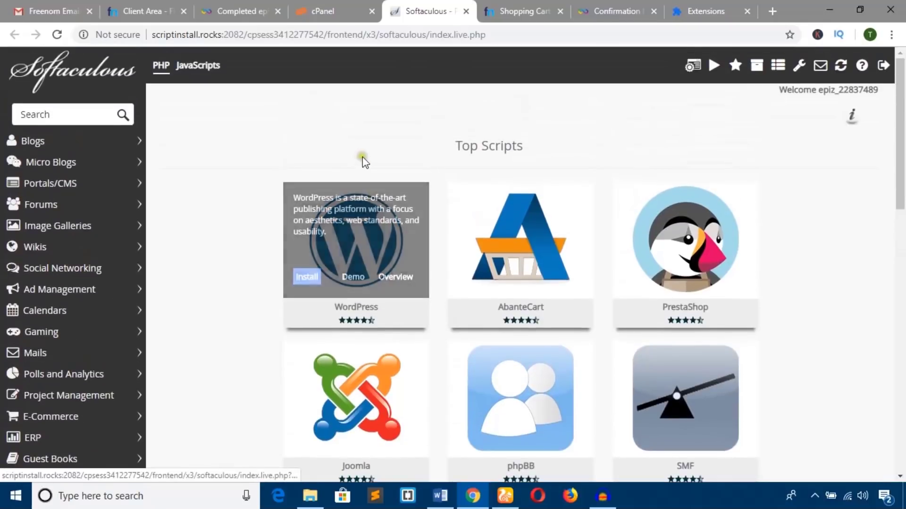
click(306, 279)
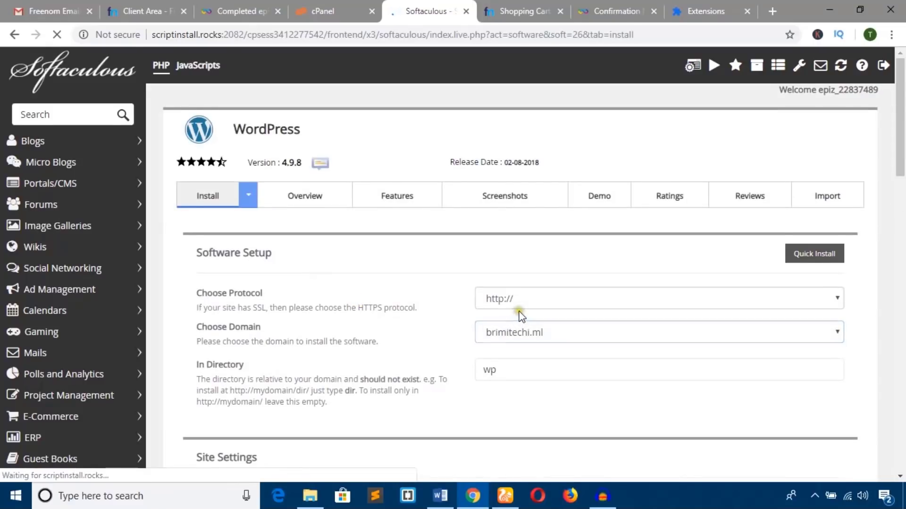
scroll(519, 264, down, 1)
Clear the default 'wp' install directory so WordPress installs at the domain root
click(519, 306)
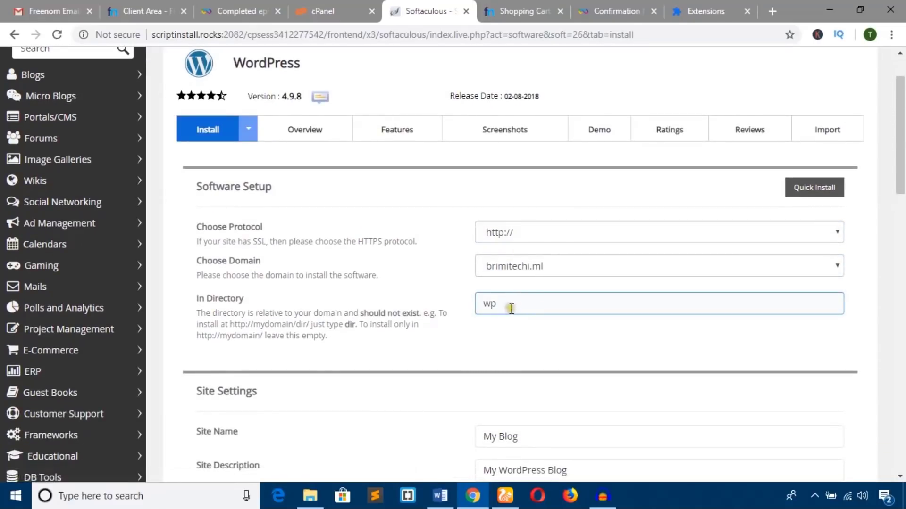
drag(512, 308, 463, 325)
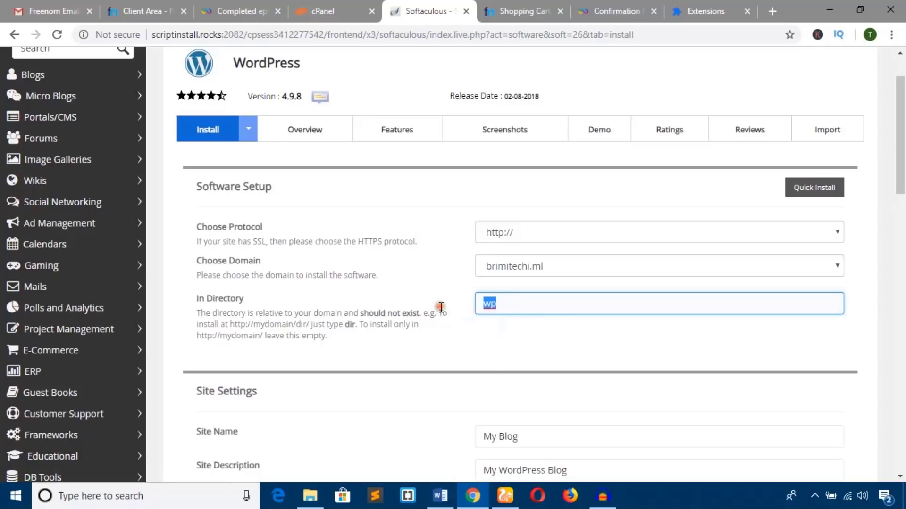
key(BackSpace)
click(461, 351)
scroll(460, 348, down, 3)
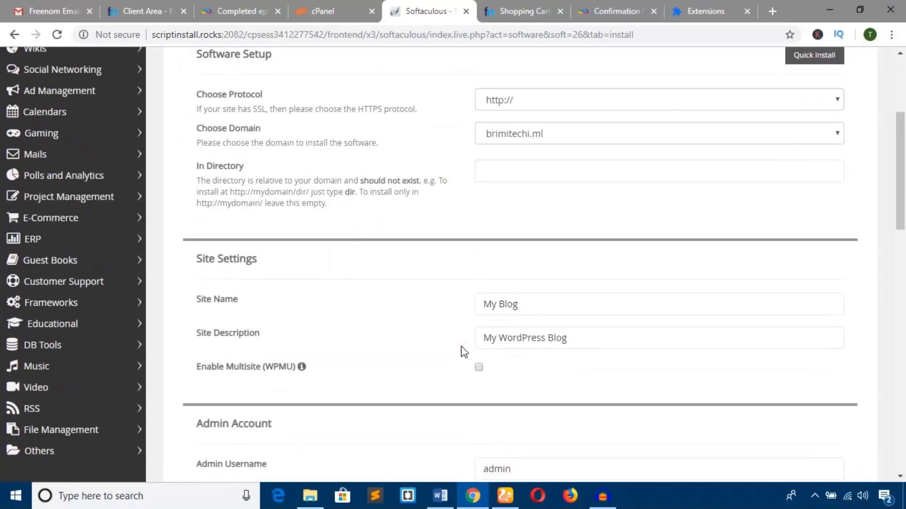
Set the site name to 'My Website' and the description to 'My Blog Website'
click(533, 306)
drag(520, 304, 501, 306)
text(Website)
click(556, 330)
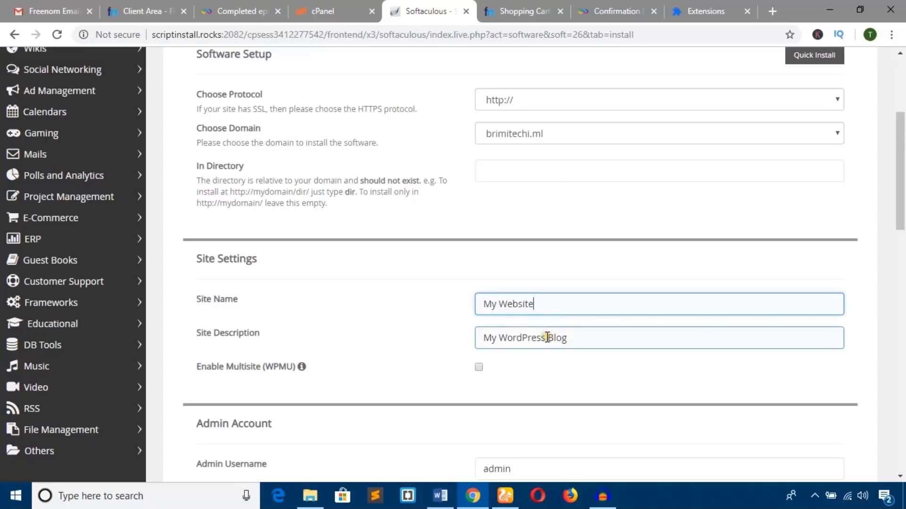
drag(501, 339, 547, 338)
key(BackSpace)
click(551, 337)
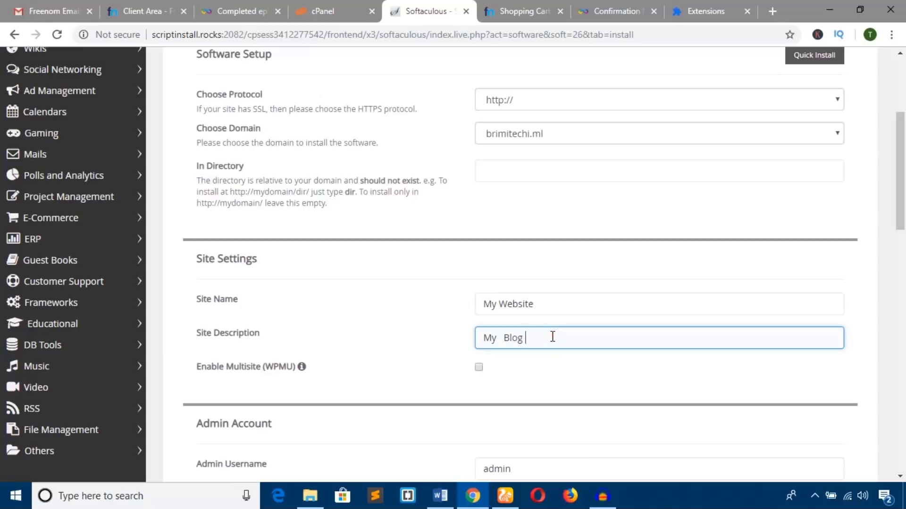
text(Website)
click(542, 372)
Replace the default admin password with a pasted, hidden Strong (67/100) password
scroll(546, 375, down, 3)
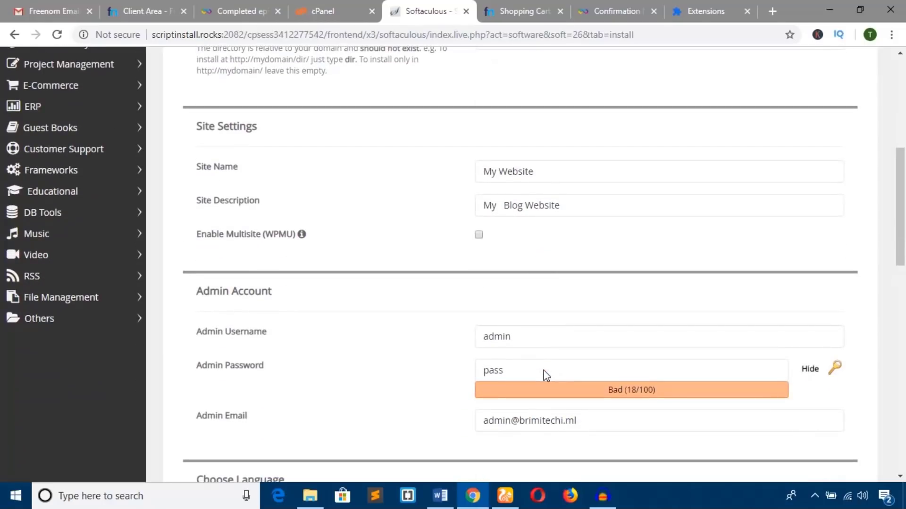
click(529, 341)
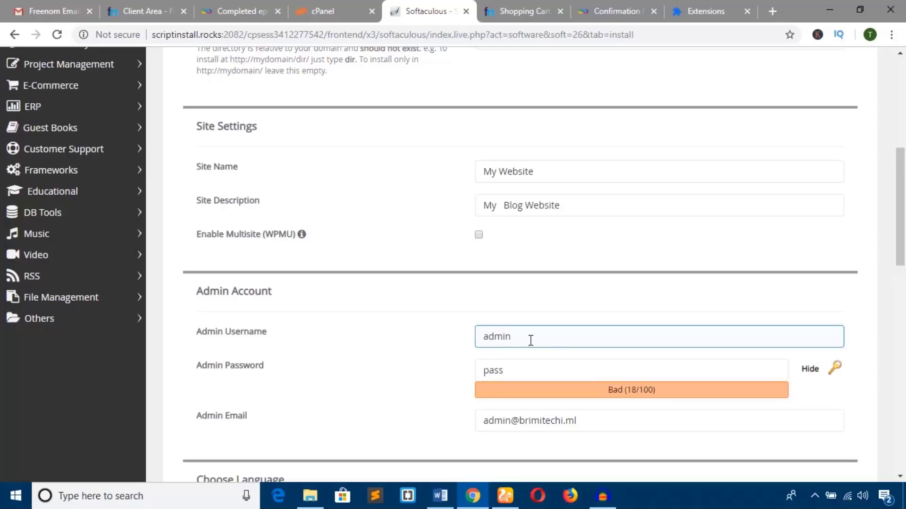
click(530, 340)
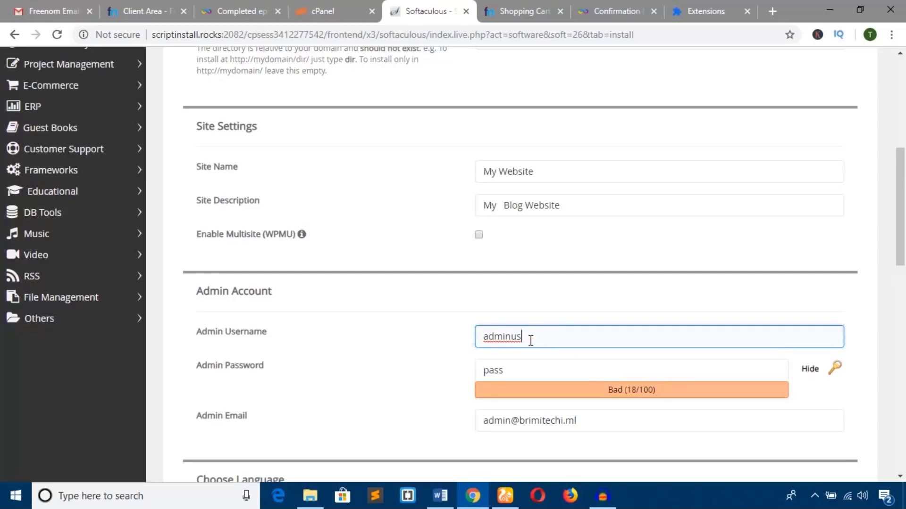
scroll(629, 344, down, 2)
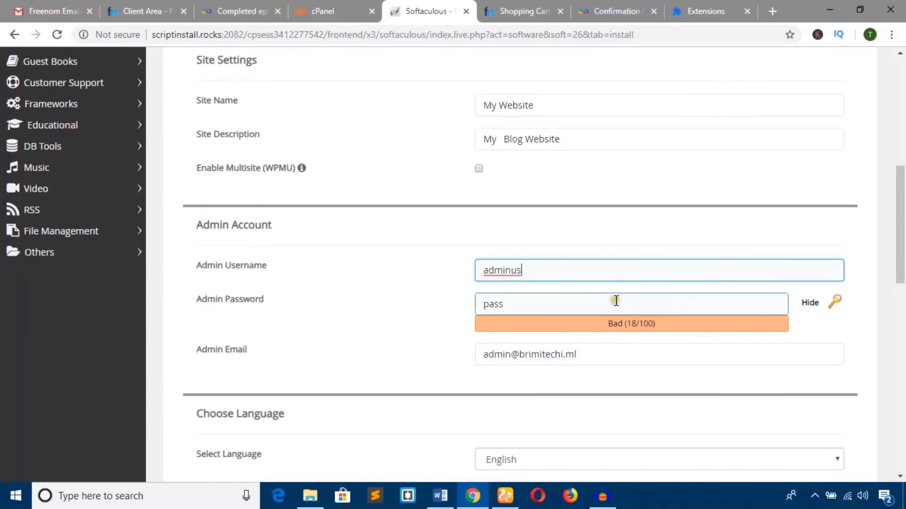
drag(522, 303, 453, 306)
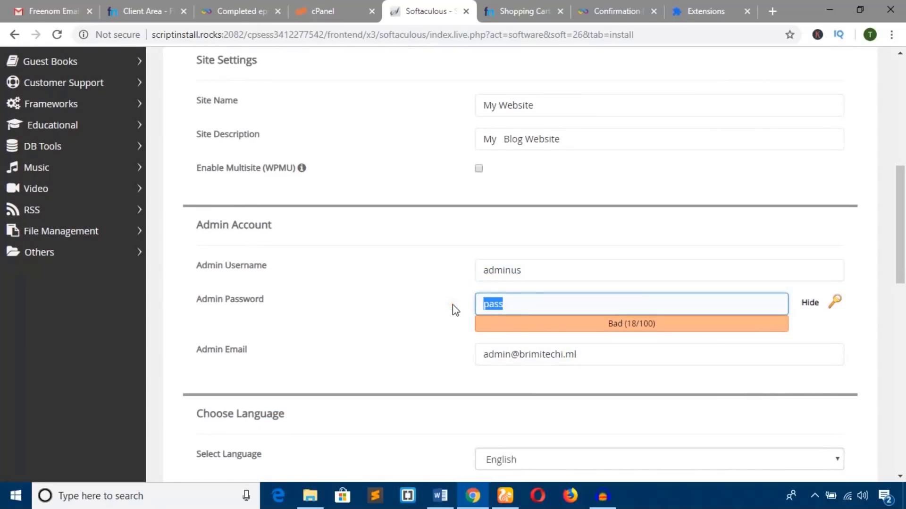
key(BackSpace)
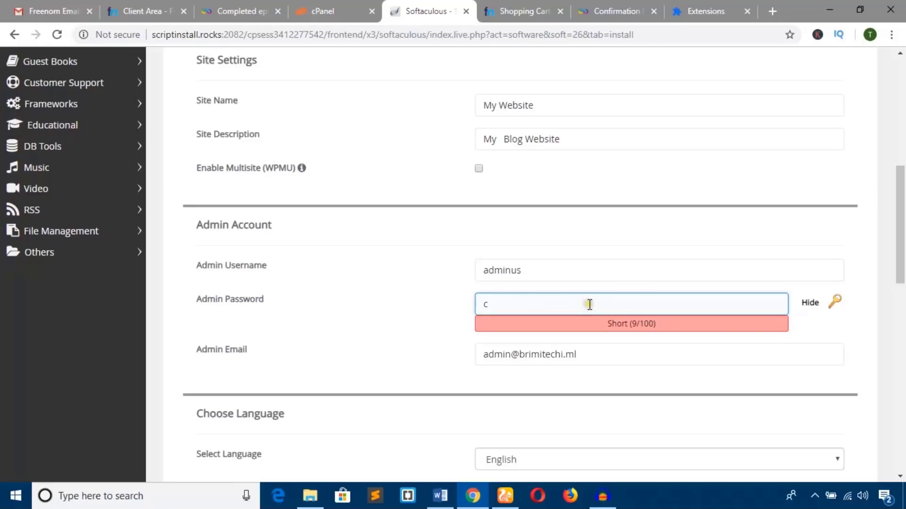
key(BackSpace)
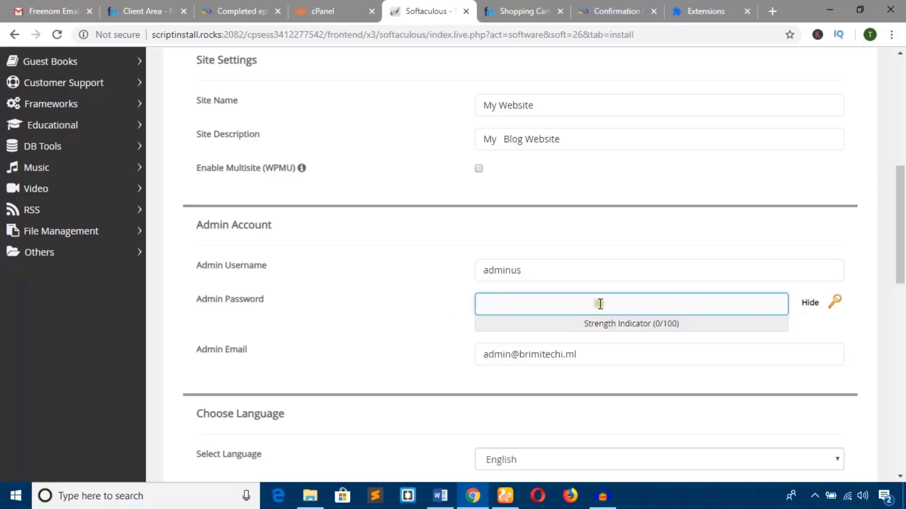
click(810, 303)
click(671, 307)
key(ctrl+v)
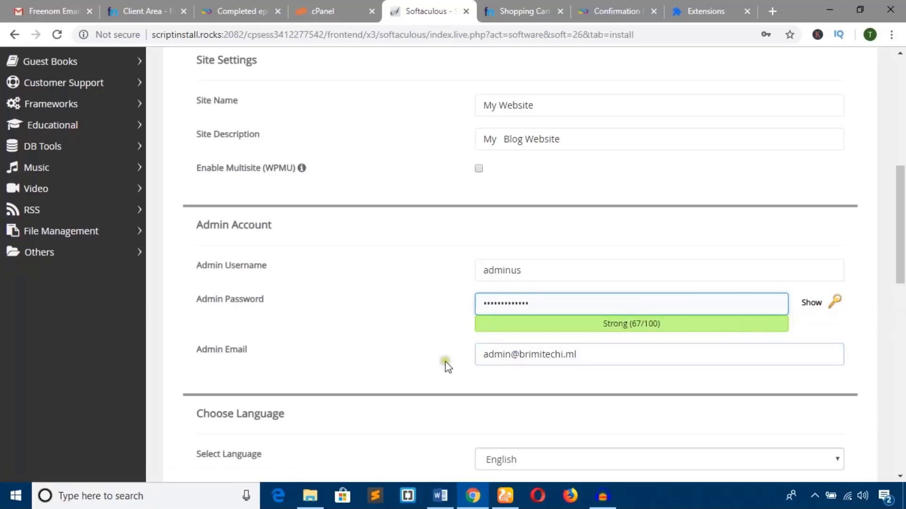
scroll(446, 365, down, 3)
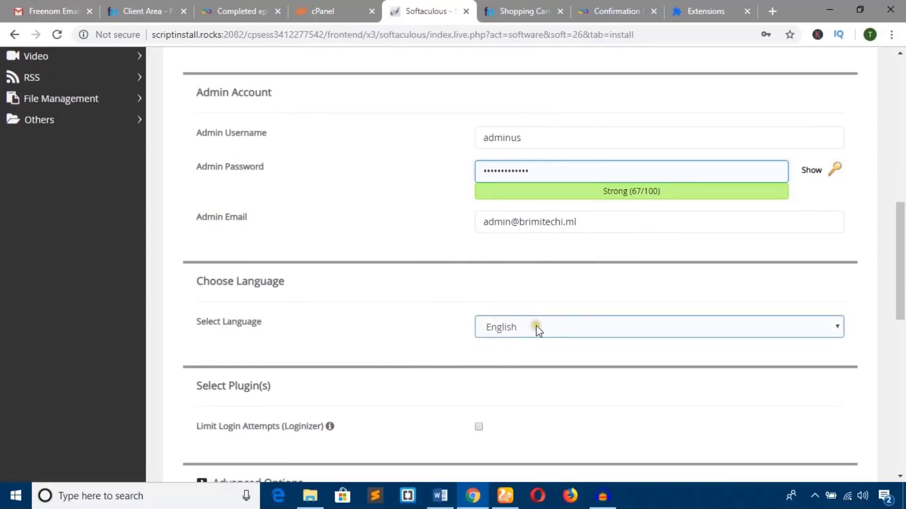
scroll(536, 326, down, 4)
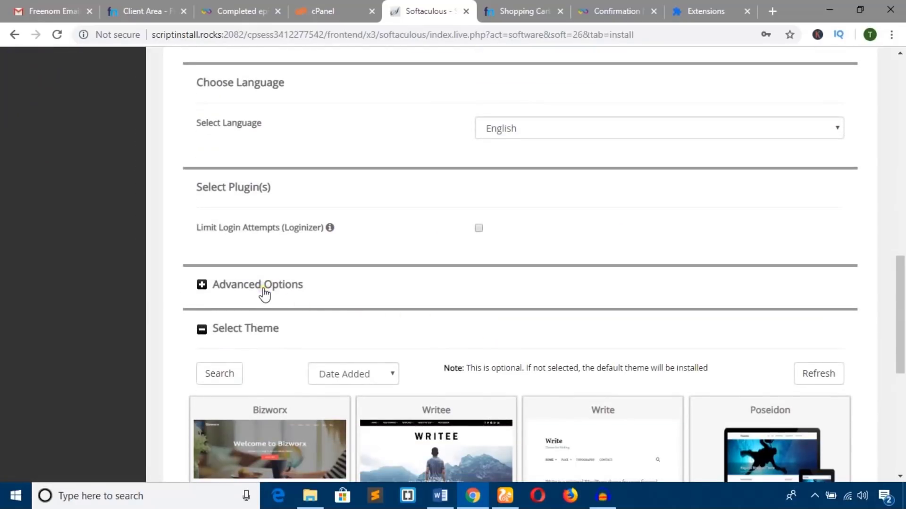
click(264, 291)
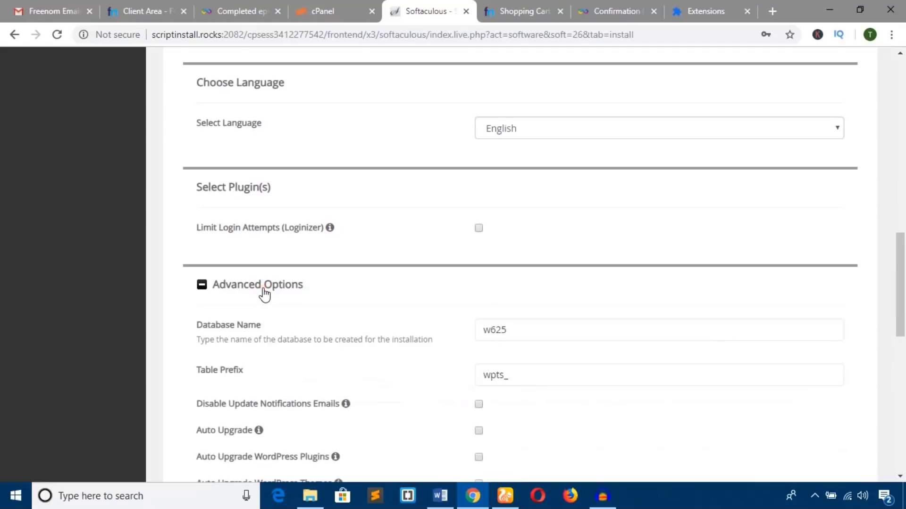
click(264, 292)
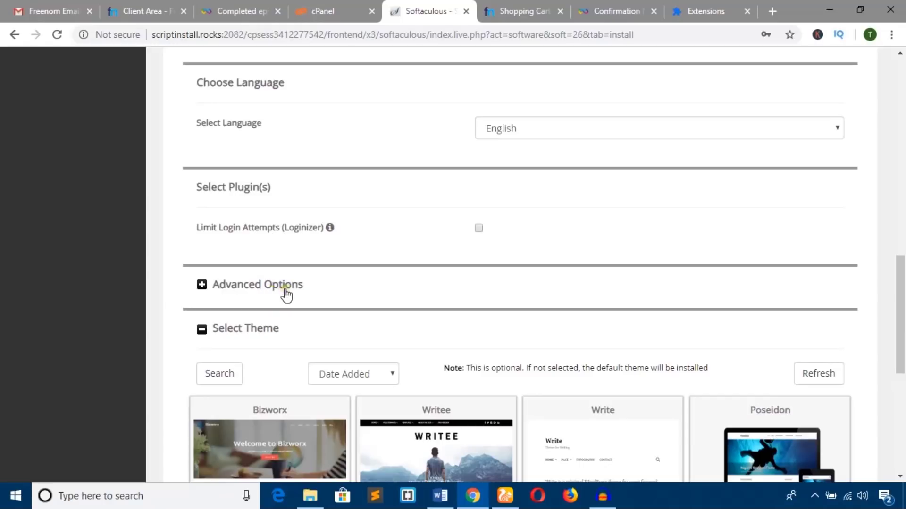
scroll(287, 296, down, 3)
mouse_move(293, 356)
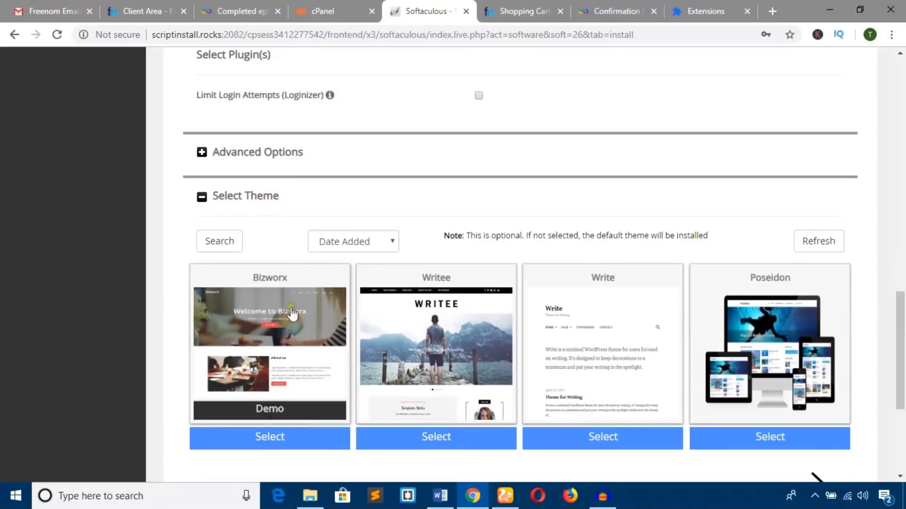
click(273, 438)
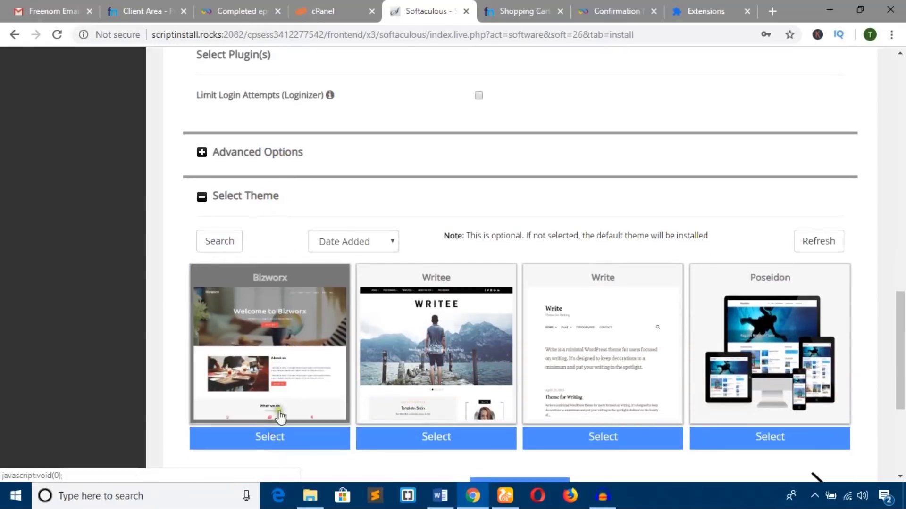
scroll(278, 321, down, 2)
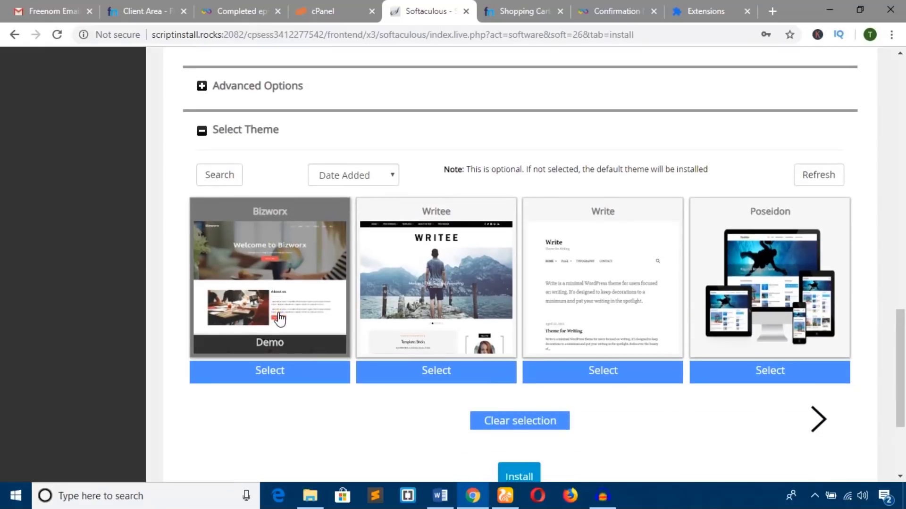
scroll(517, 439, down, 3)
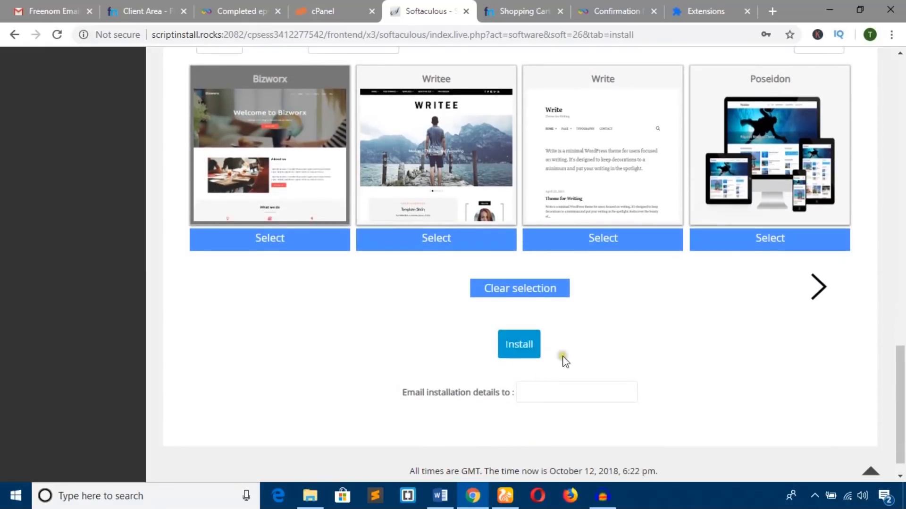
click(521, 344)
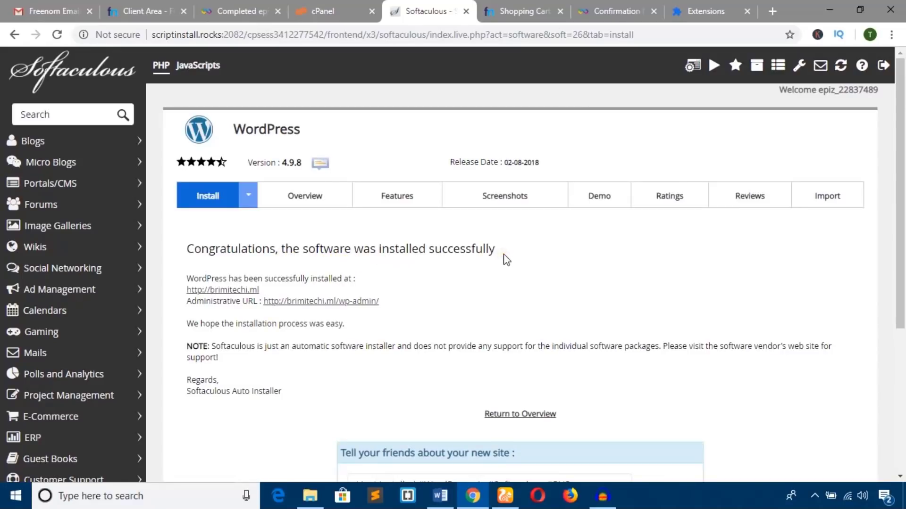
Open the live brimitechi.ml site in a new tab, then bring up the admin URL's link options
click(247, 291)
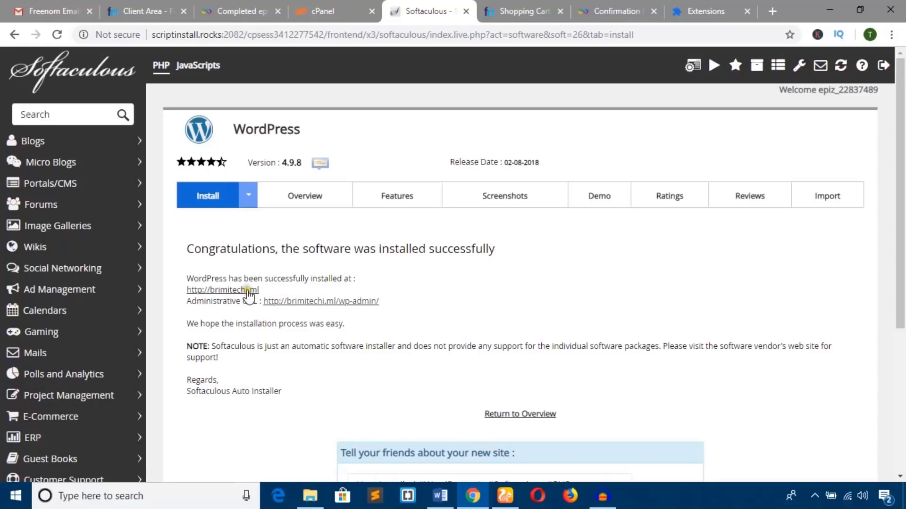
right_click(241, 292)
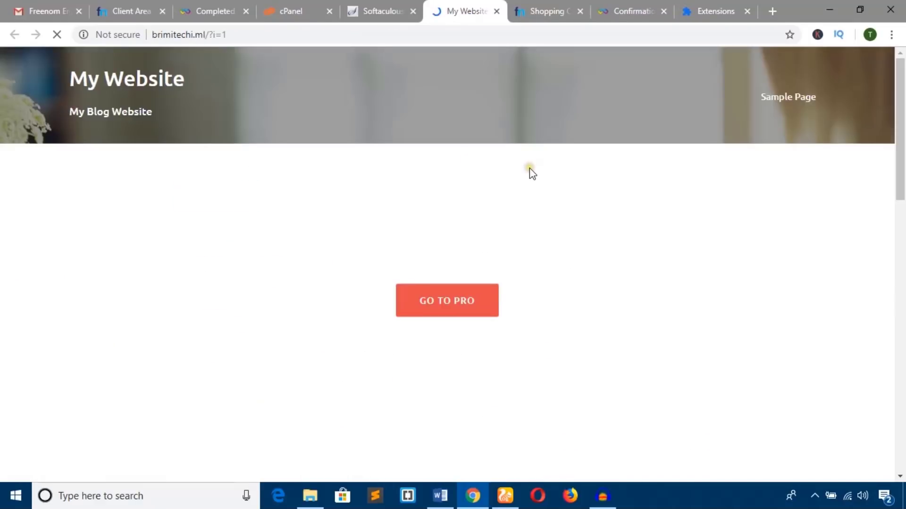
scroll(533, 171, down, 15)
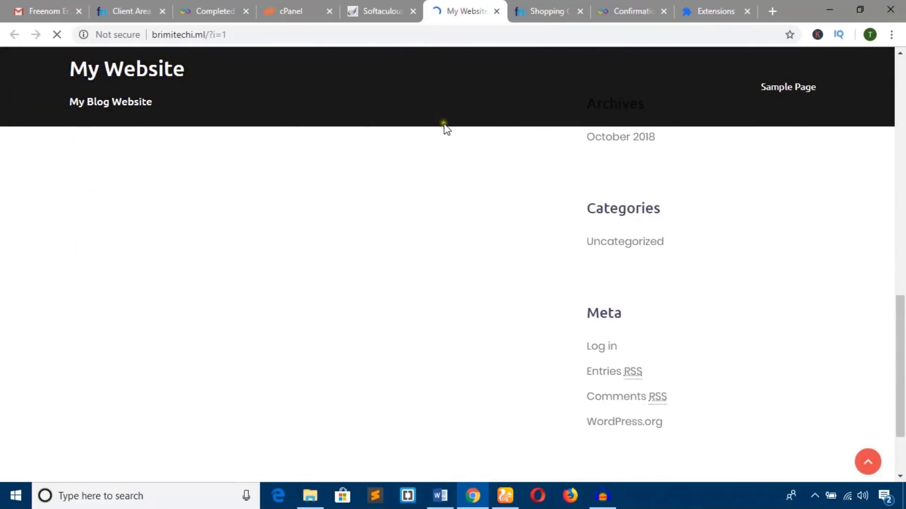
scroll(444, 124, up, 15)
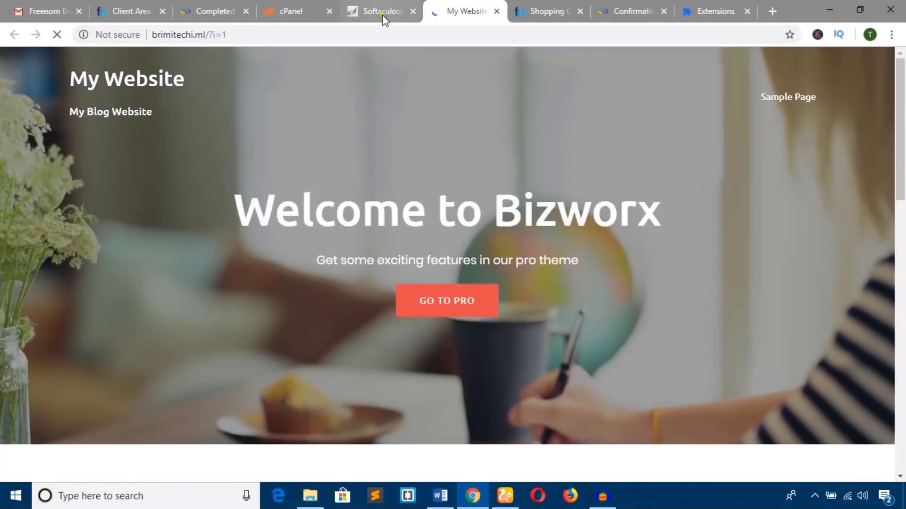
click(383, 16)
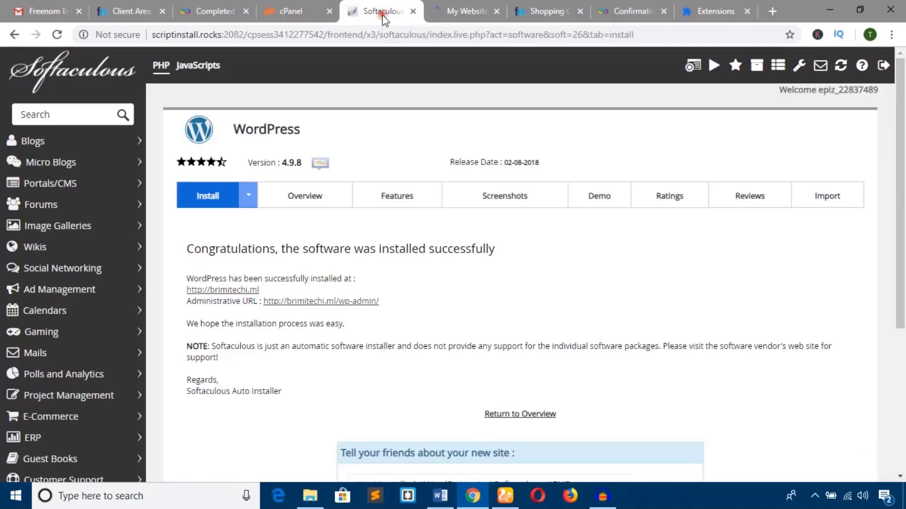
right_click(335, 304)
Open the wp-admin Dashboard in a new tab and dismiss the privacy popup
click(363, 315)
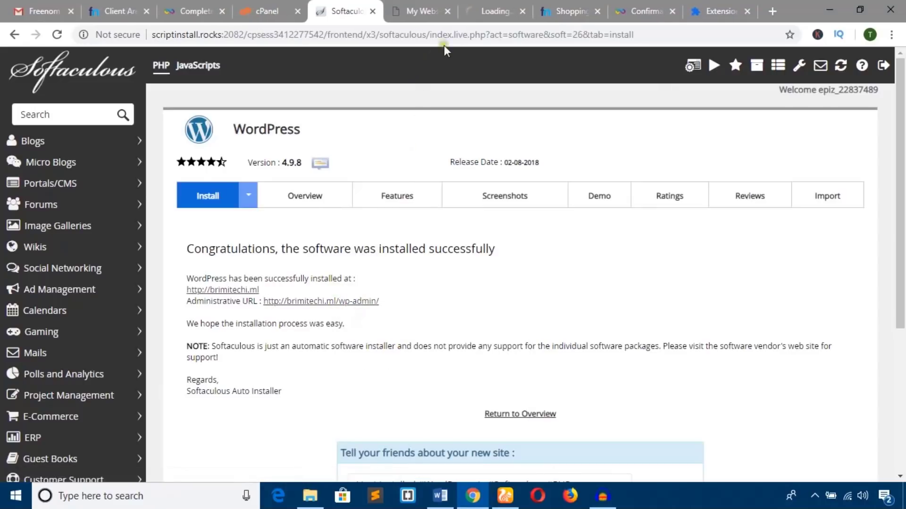
click(494, 8)
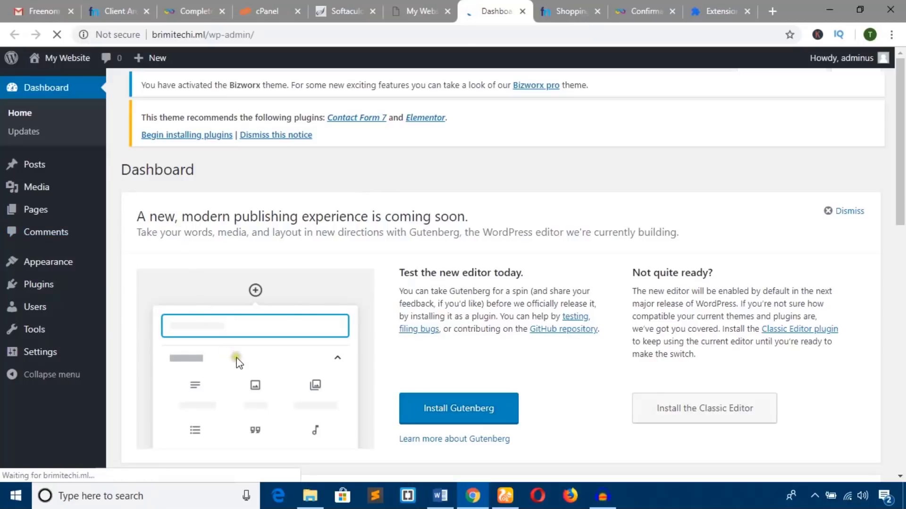
click(366, 352)
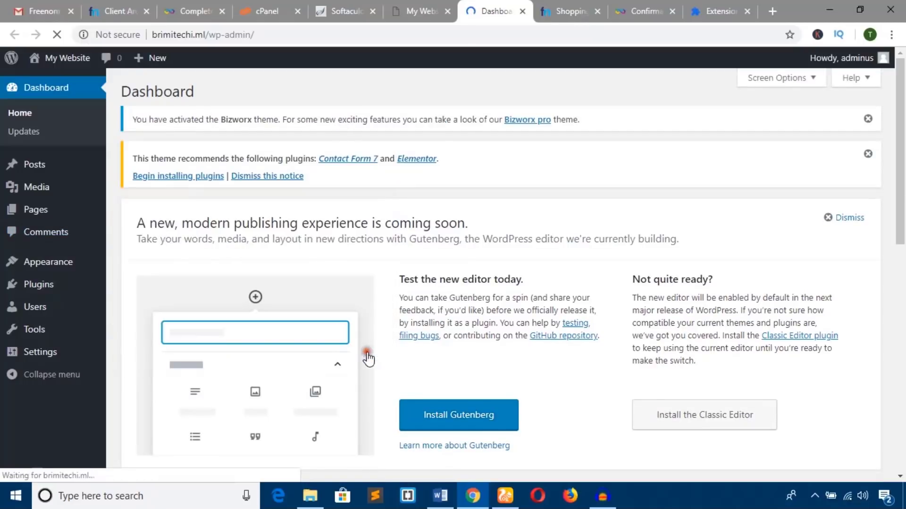
Review the live My Website front page, then return to the Bizworx-active Dashboard
click(434, 14)
scroll(475, 178, down, 7)
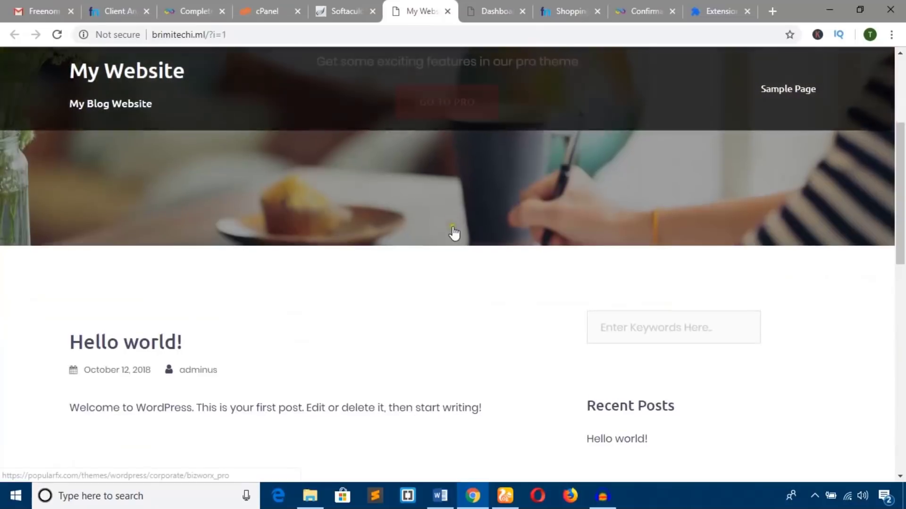
scroll(454, 233, up, 7)
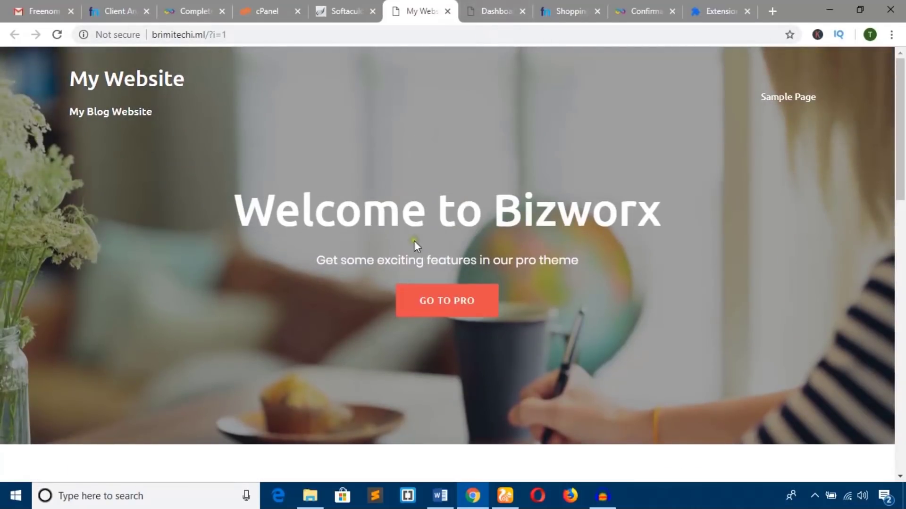
scroll(421, 208, down, 2)
scroll(378, 210, up, 2)
scroll(441, 302, down, 5)
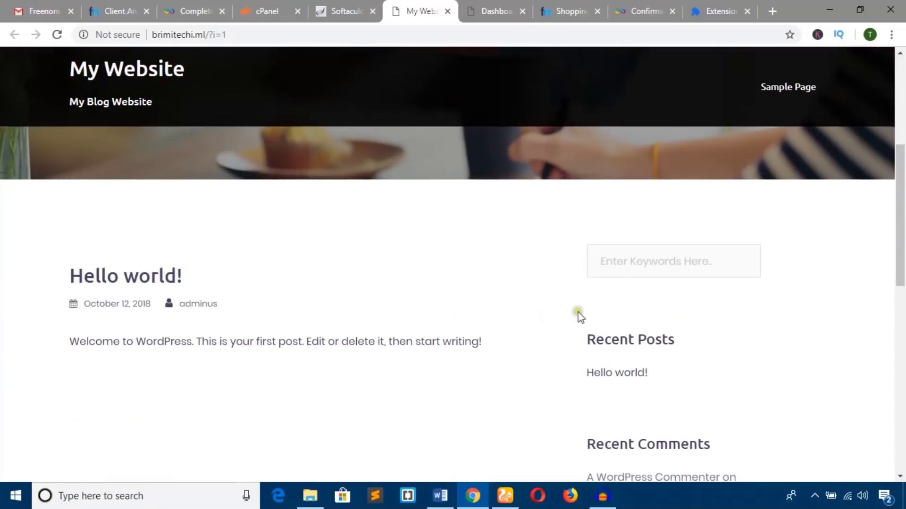
click(513, 7)
mouse_move(50, 284)
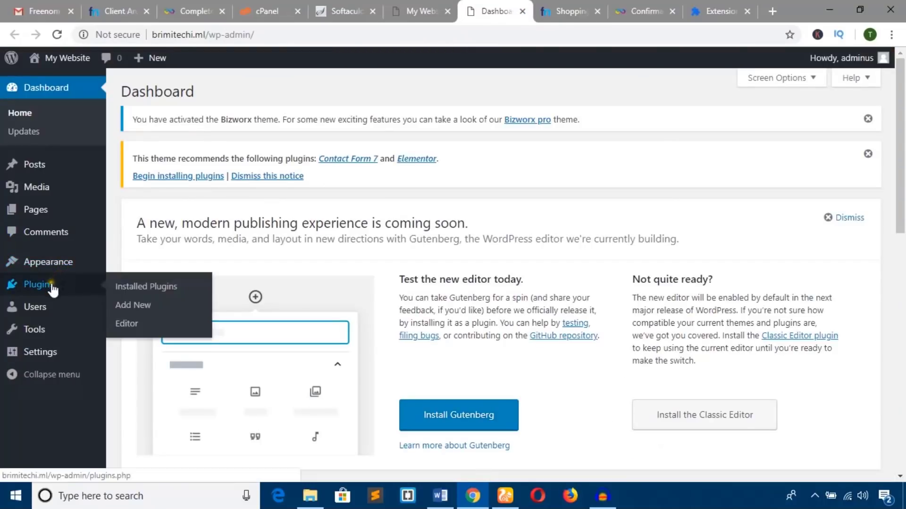
mouse_move(59, 263)
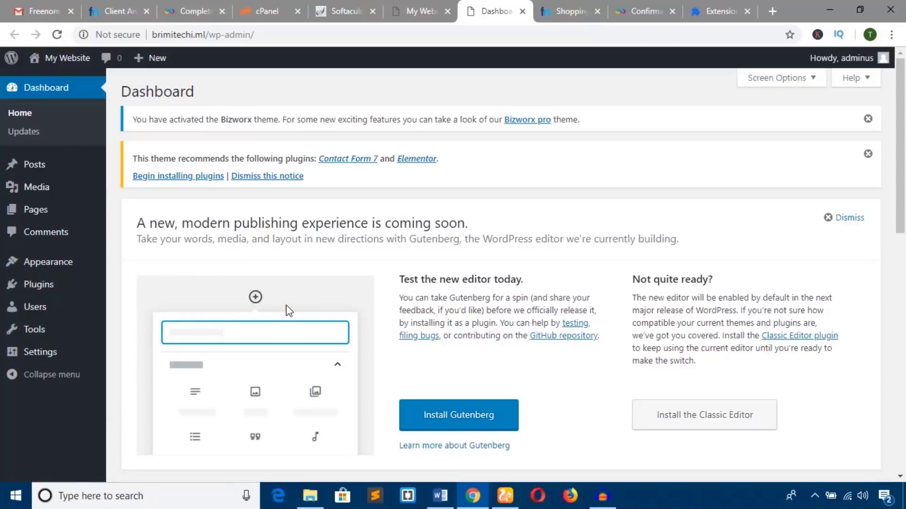
Minimize the DH.docx notes and return to Freenom's brimitechi.ml custom nameserver page
click(441, 495)
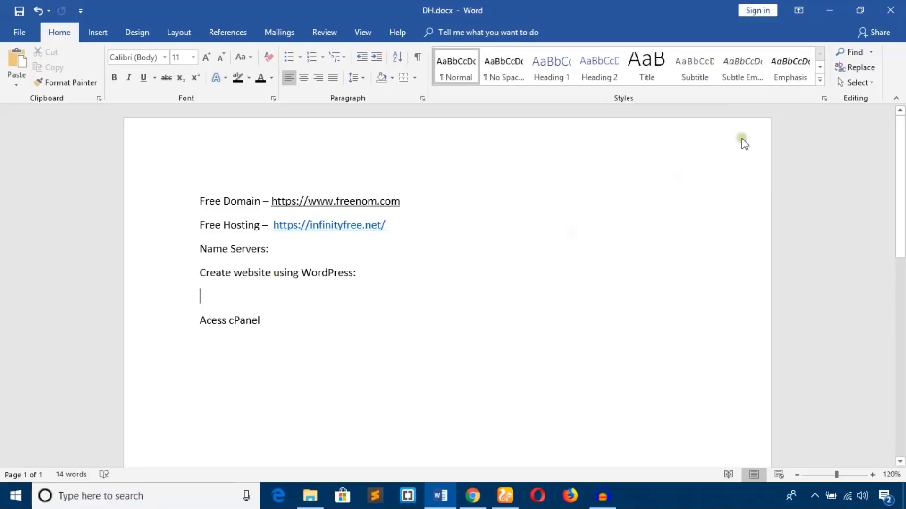
click(829, 11)
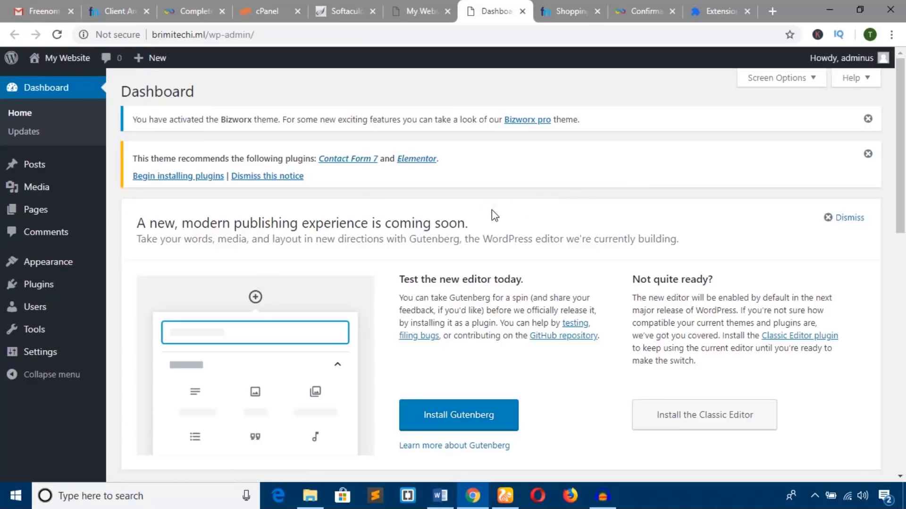
click(440, 495)
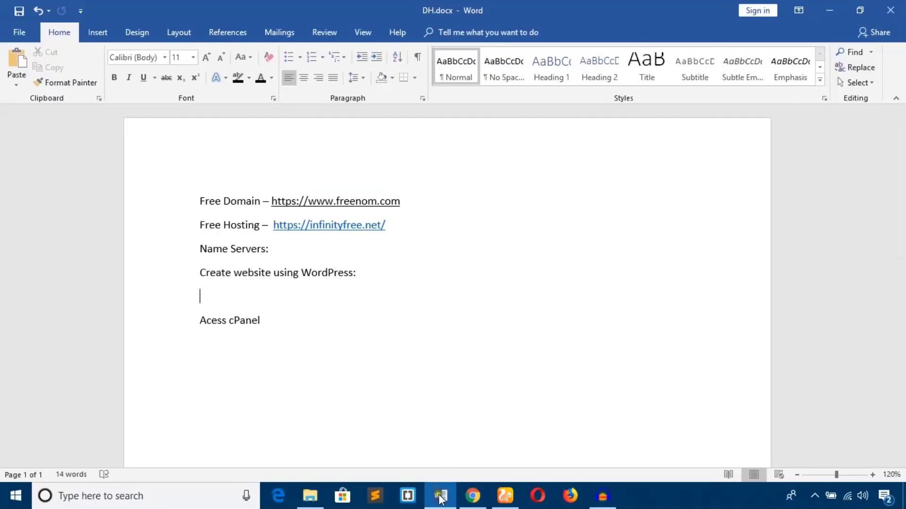
click(440, 496)
click(196, 6)
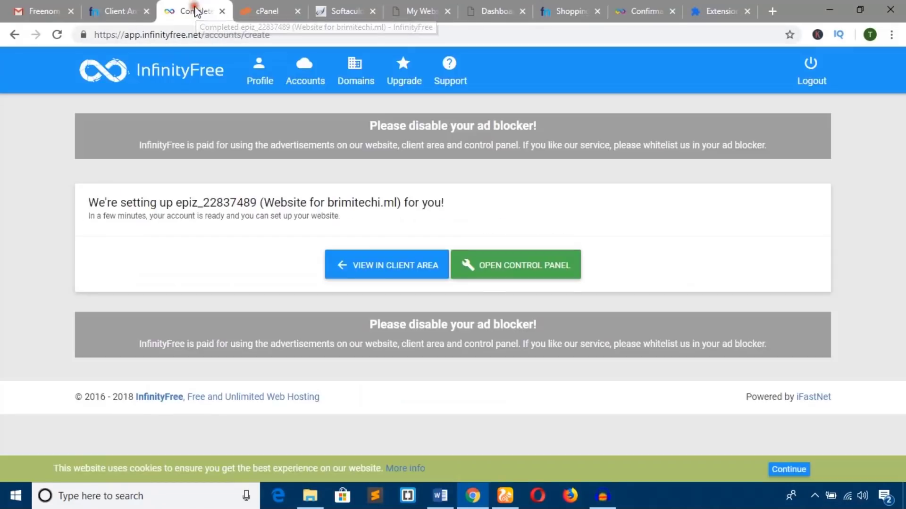
click(133, 7)
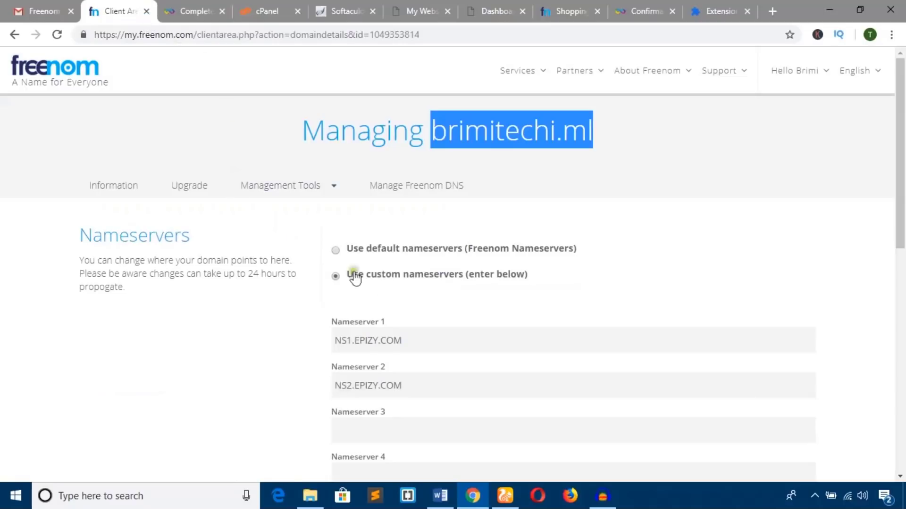